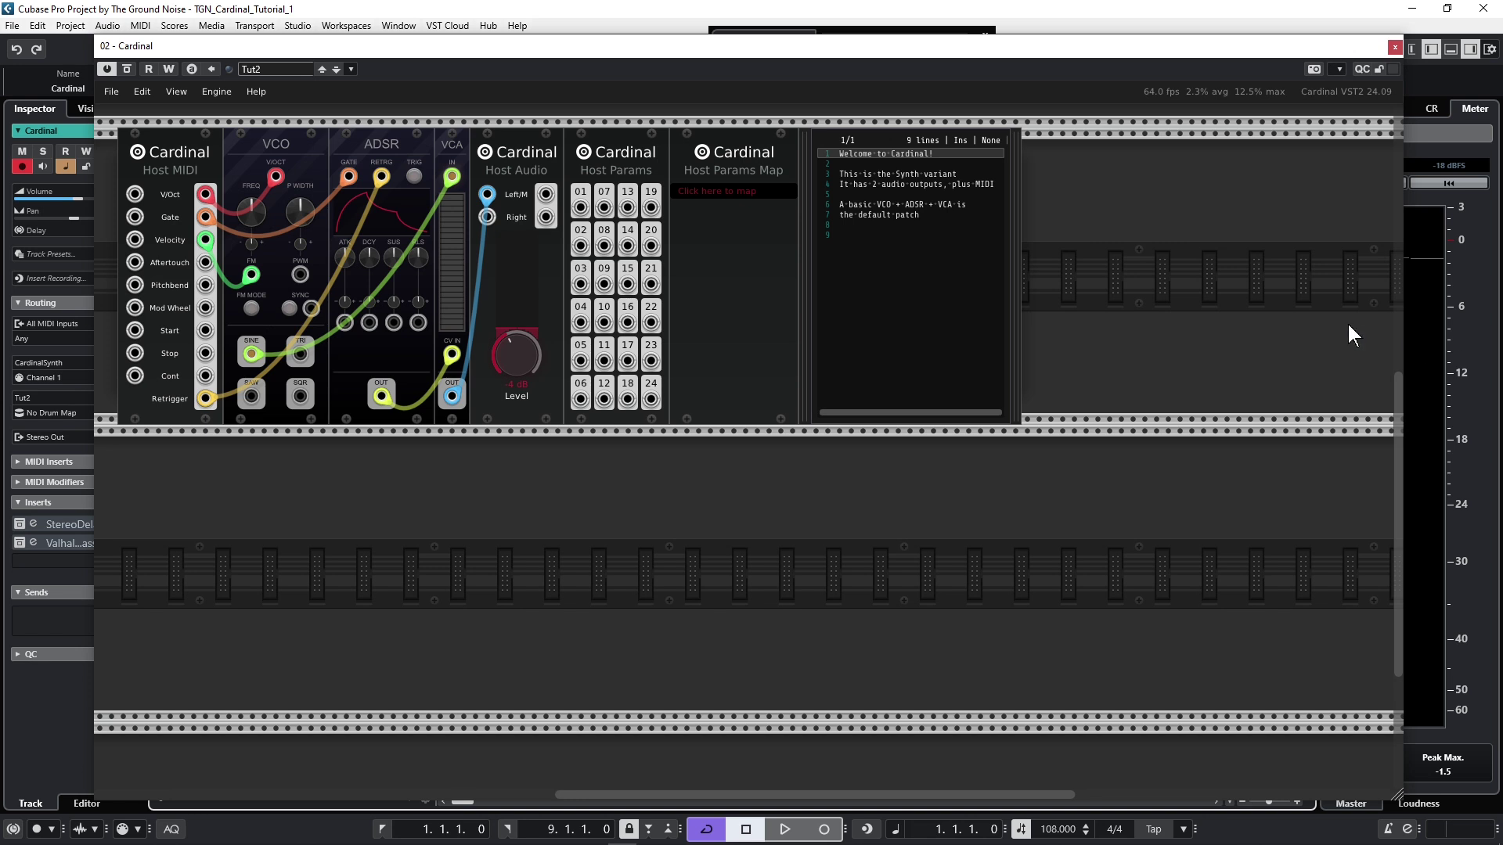
- Drag a selection box over Host MIDI, VCO, ADSR, VCA, Host Audio and the other default modules
{"action": "left_click_drag", "start_coordinate": [1157, 235], "coordinate": [159, 332]}
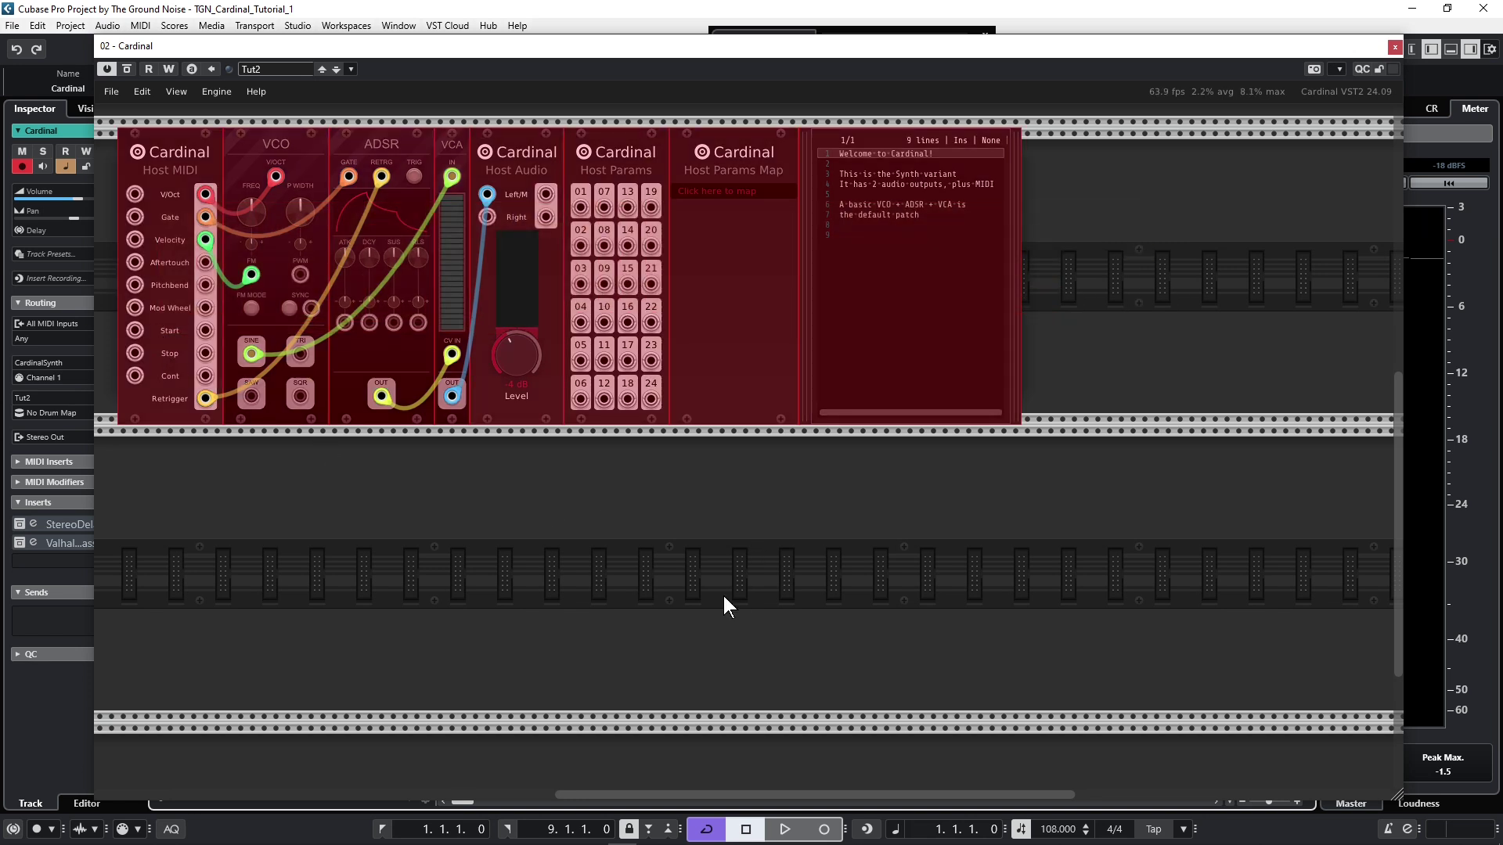
- Delete the default modules and add DISTRHO's Host MIDI and Host Audio modules
{"action": "key", "text": "Delete"}
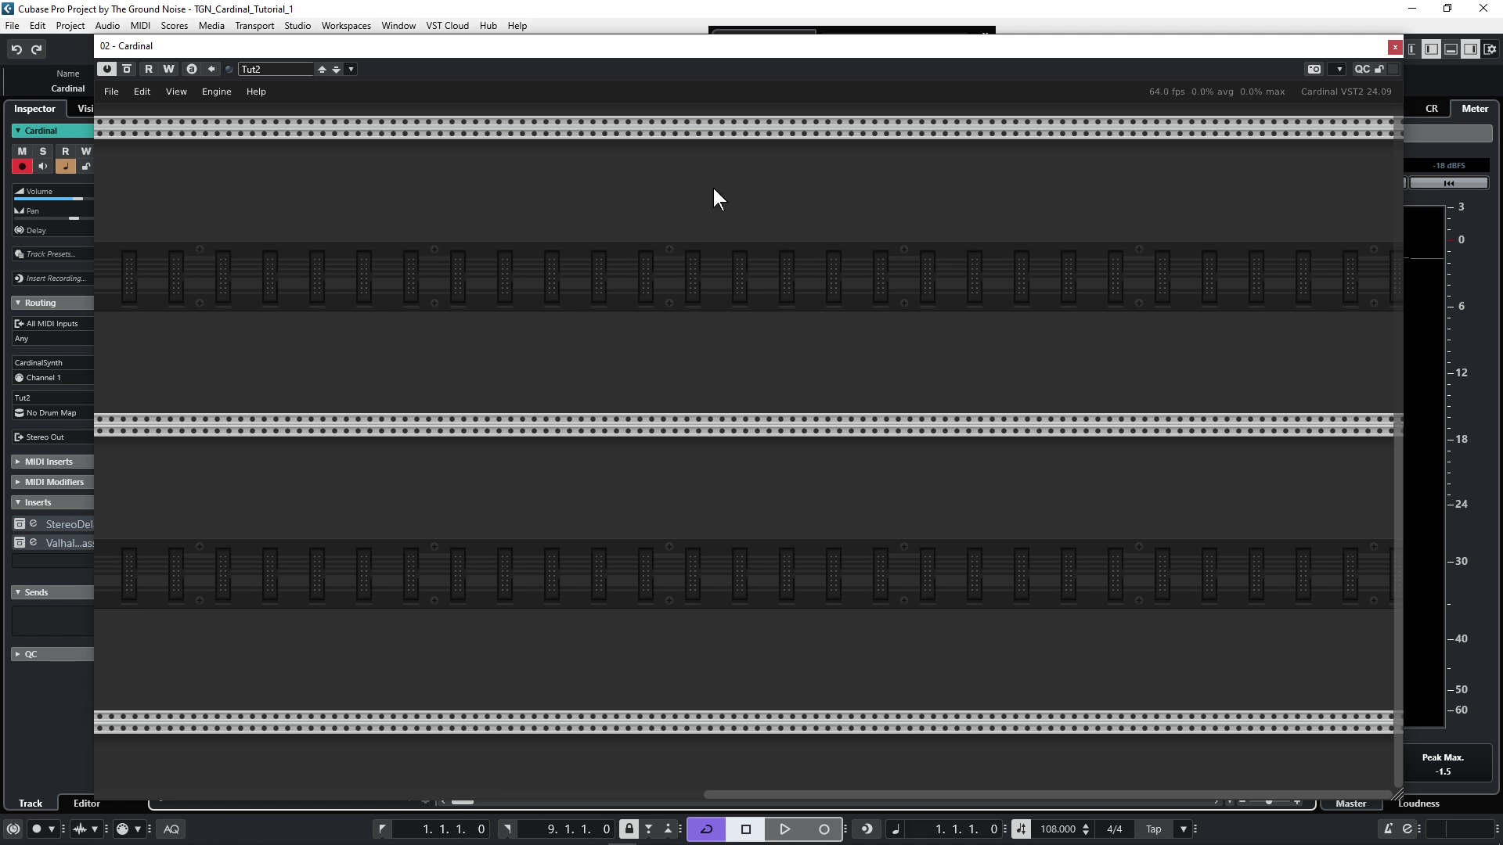
{"action": "right_click", "coordinate": [707, 188]}
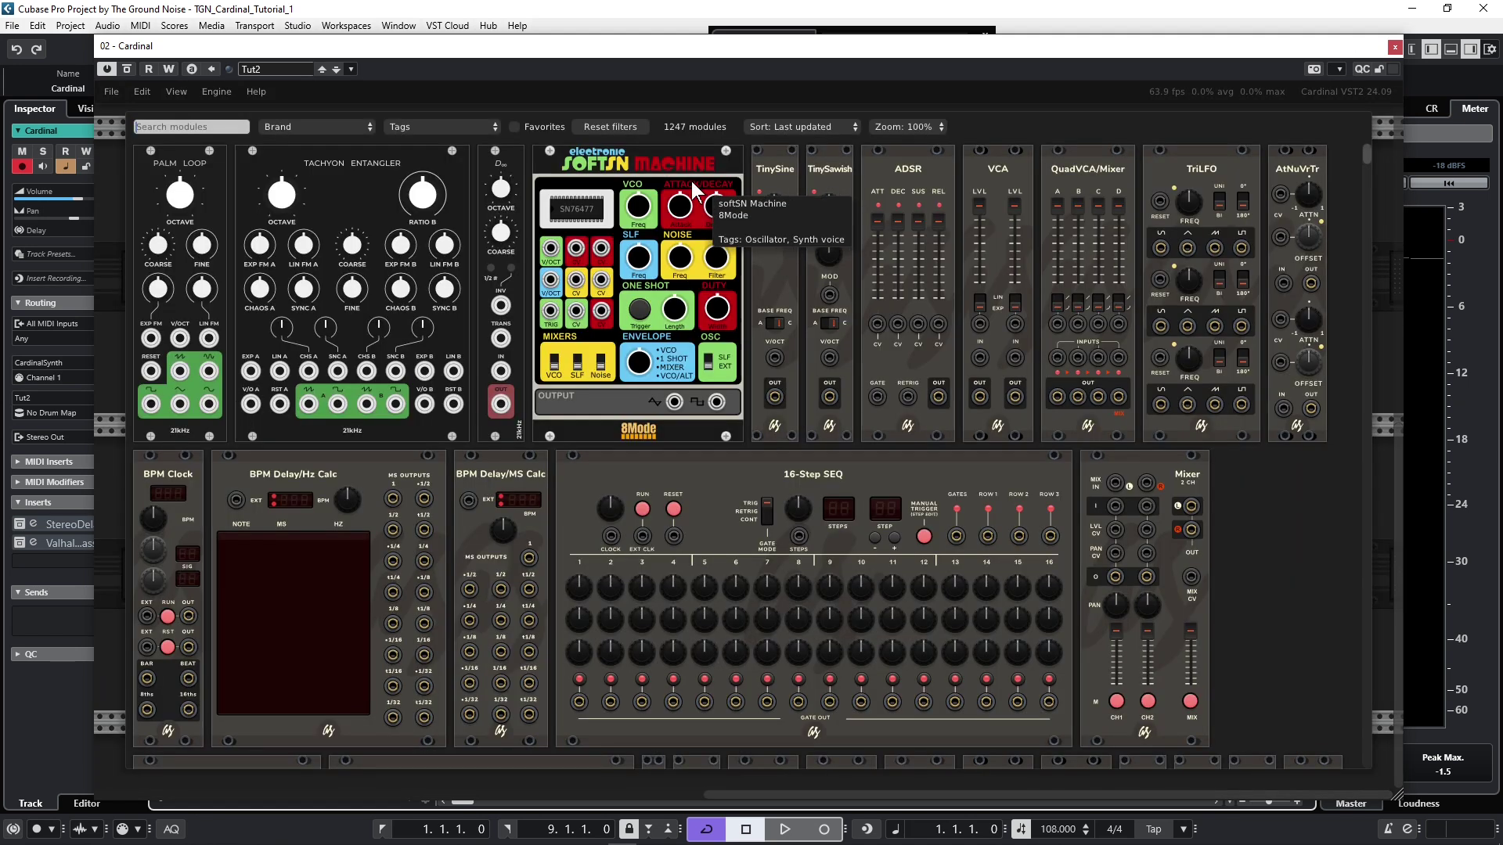
{"action": "left_click", "coordinate": [297, 125]}
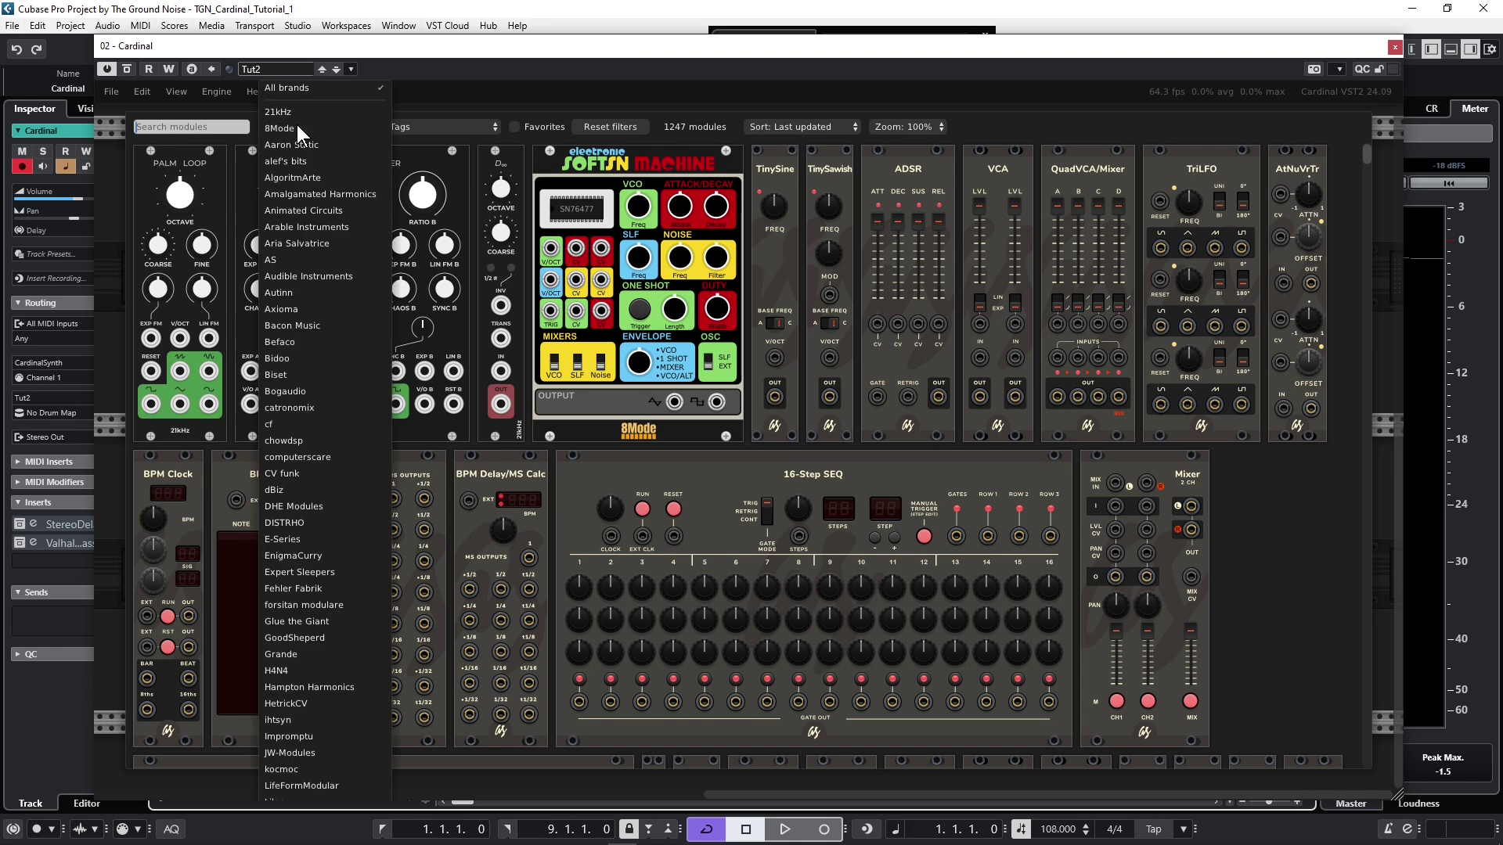
{"action": "left_click", "coordinate": [336, 522]}
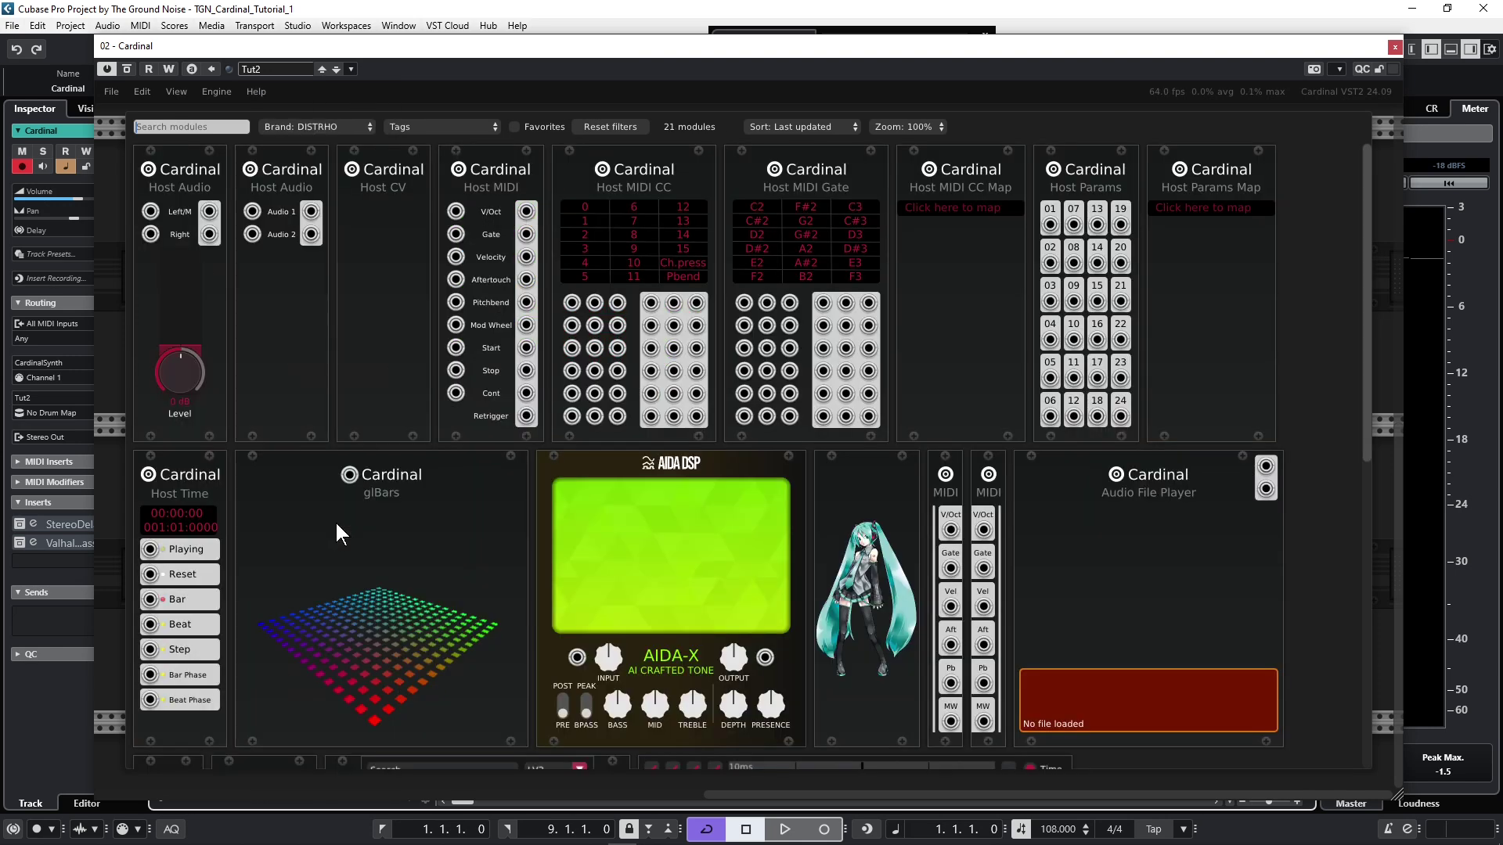
{"action": "left_click", "coordinate": [489, 181]}
{"action": "right_click", "coordinate": [519, 206]}
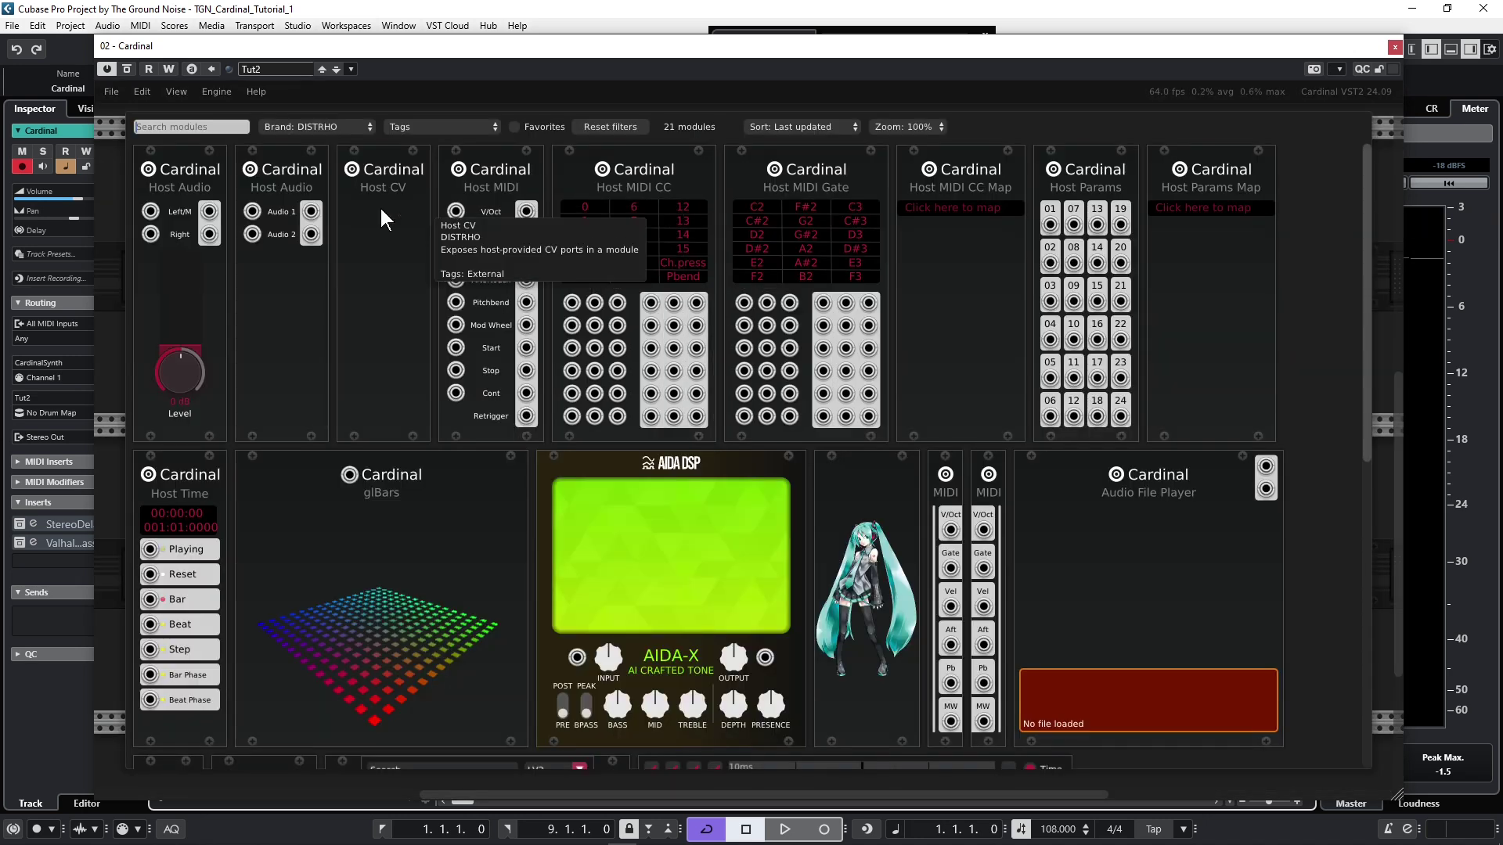
{"action": "left_click", "coordinate": [172, 189]}
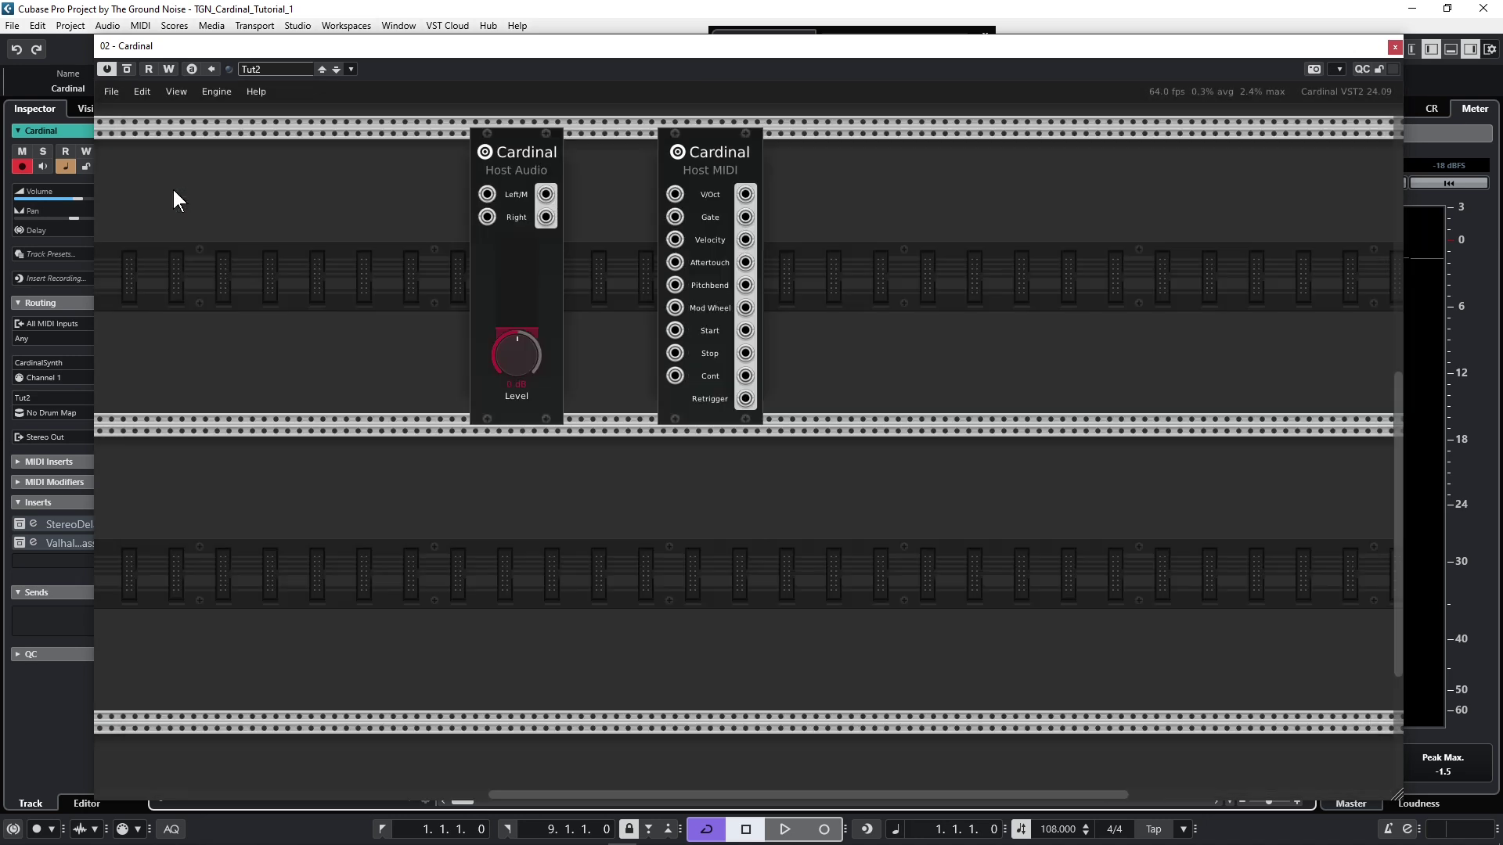
- Add MindMeld's MixMaster mixer and place it beside Host Audio
{"action": "right_click", "coordinate": [520, 217]}
{"action": "left_click", "coordinate": [306, 127]}
{"action": "scroll", "coordinate": [339, 669], "scroll_direction": "down", "scroll_amount": 3}
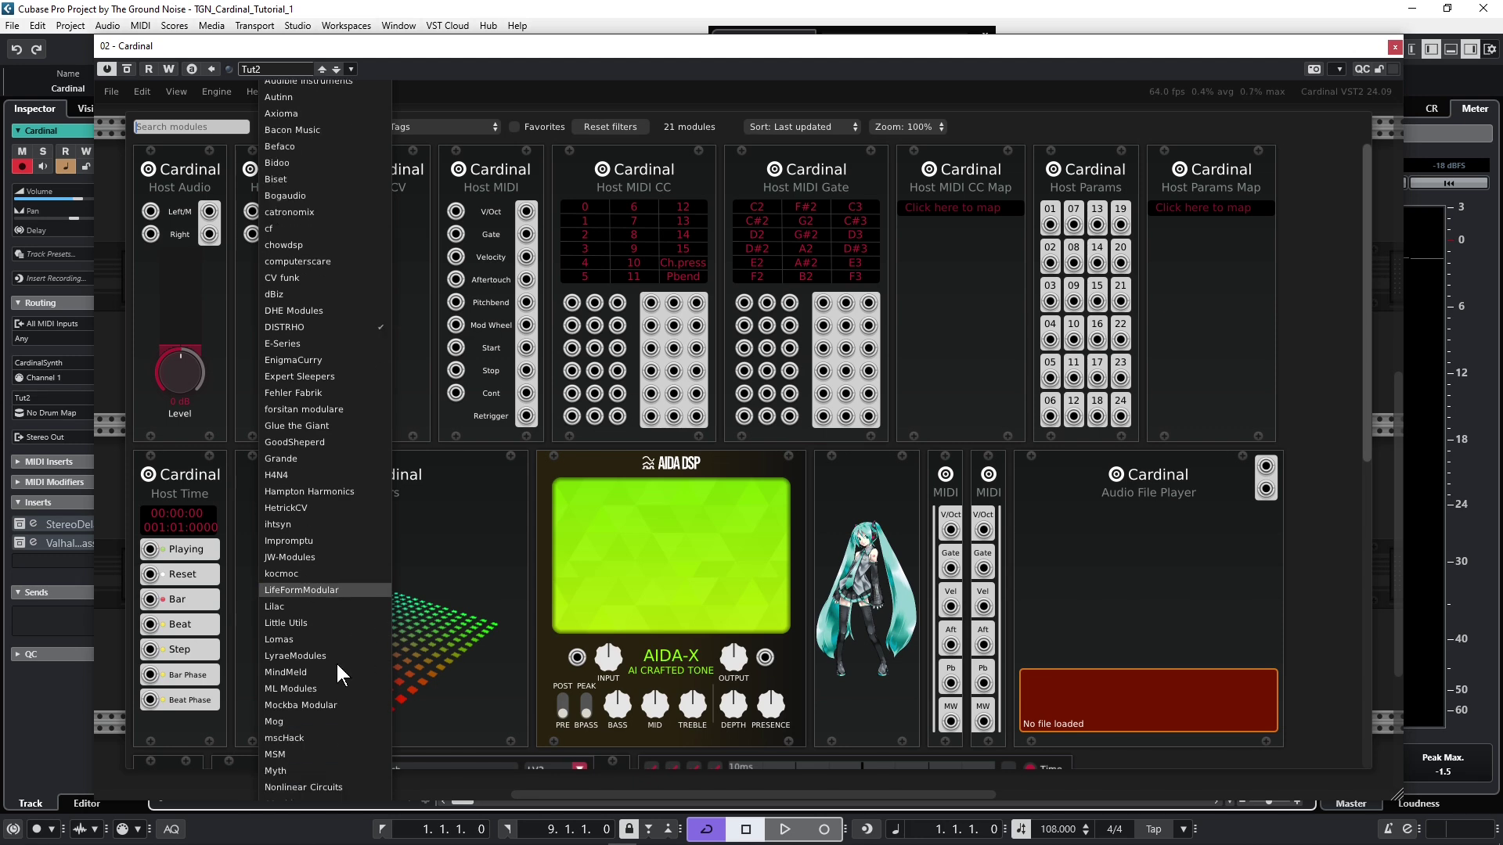
{"action": "left_click", "coordinate": [296, 673]}
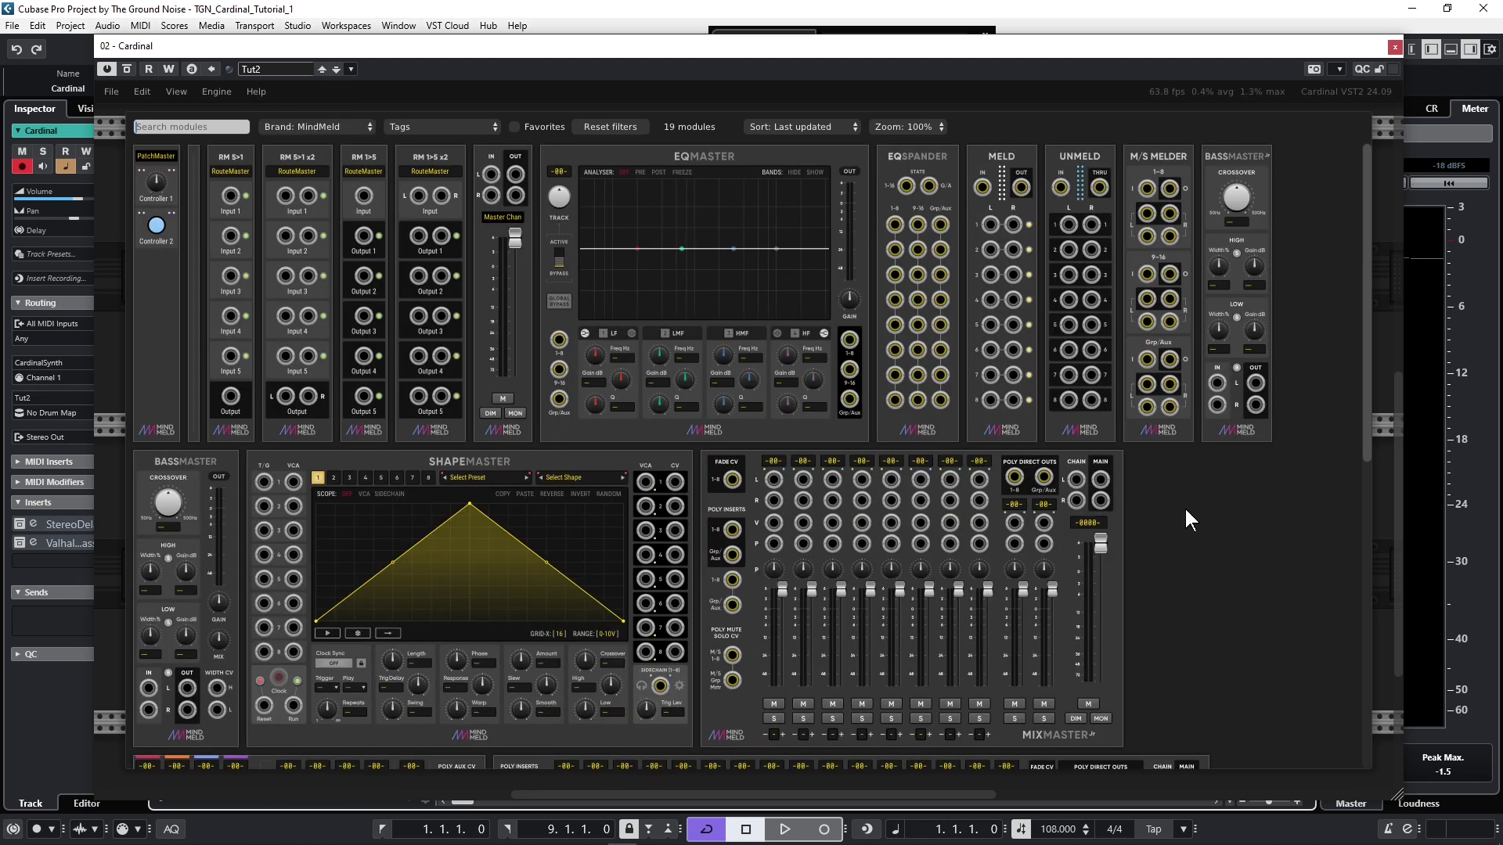
{"action": "left_click", "coordinate": [877, 633]}
{"action": "mouse_move", "coordinate": [446, 182]}
{"action": "left_mouse_down"}
{"action": "mouse_move", "coordinate": [1185, 135]}
{"action": "mouse_move", "coordinate": [1216, 219]}
{"action": "left_mouse_up"}
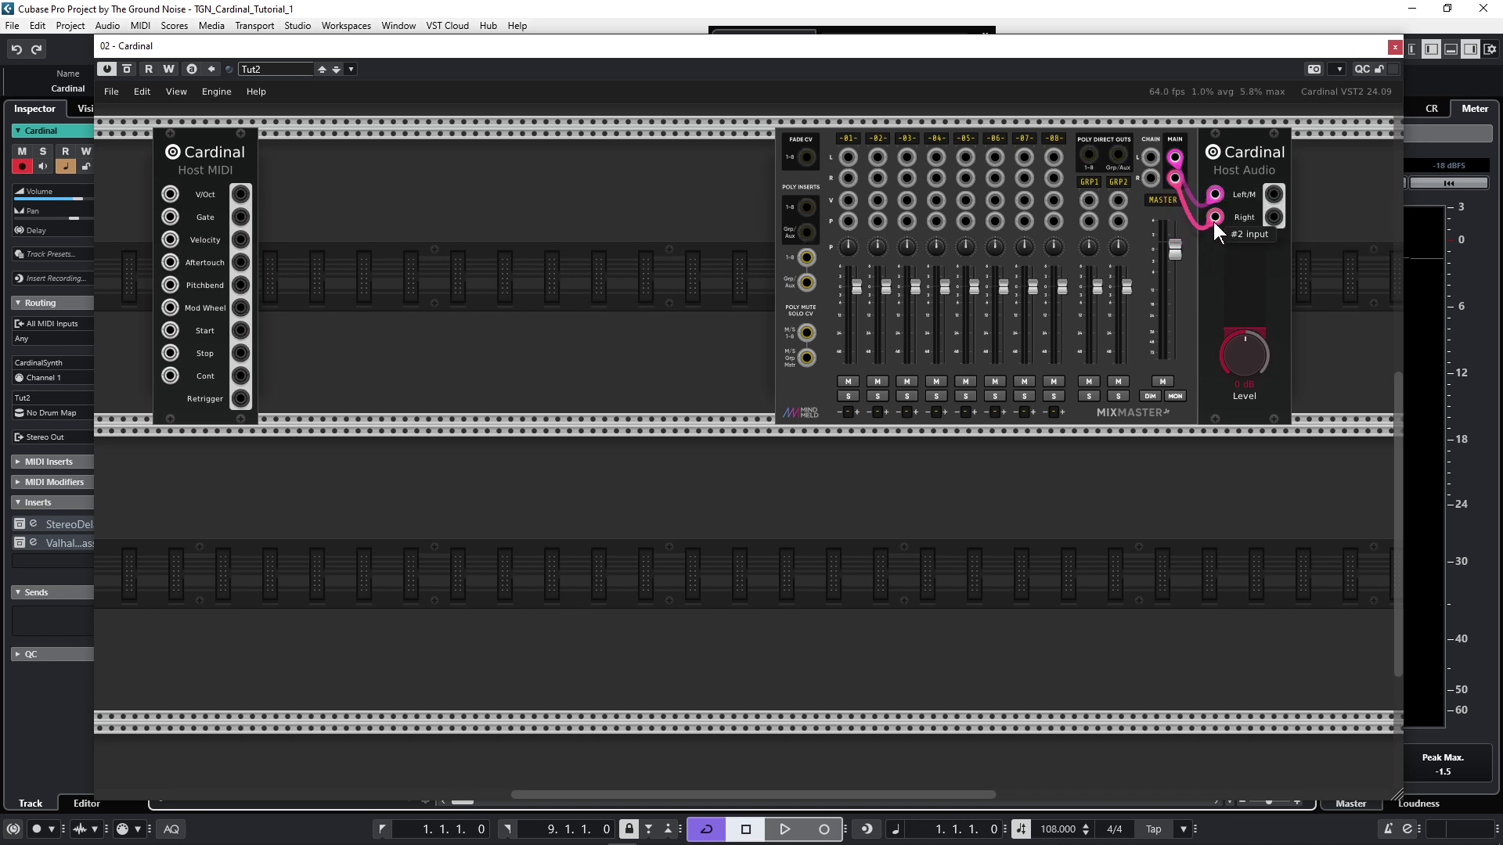
- Filter the module browser to VCV and add the VCO, ADSR and VCA modules
{"action": "right_click", "coordinate": [768, 467]}
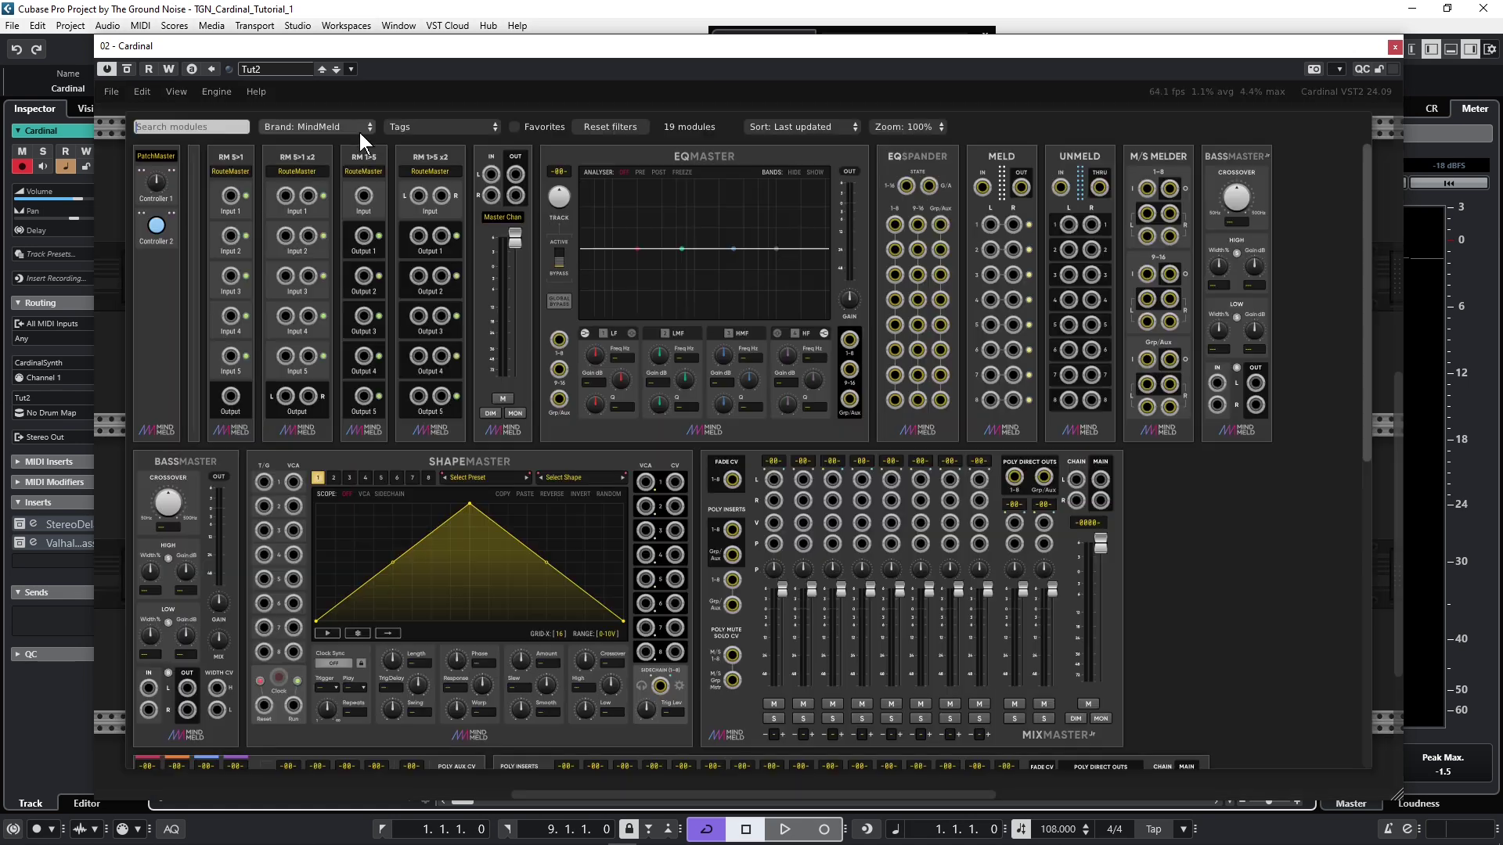
{"action": "left_click", "coordinate": [354, 127]}
{"action": "scroll", "coordinate": [341, 625], "scroll_direction": "down", "scroll_amount": 5}
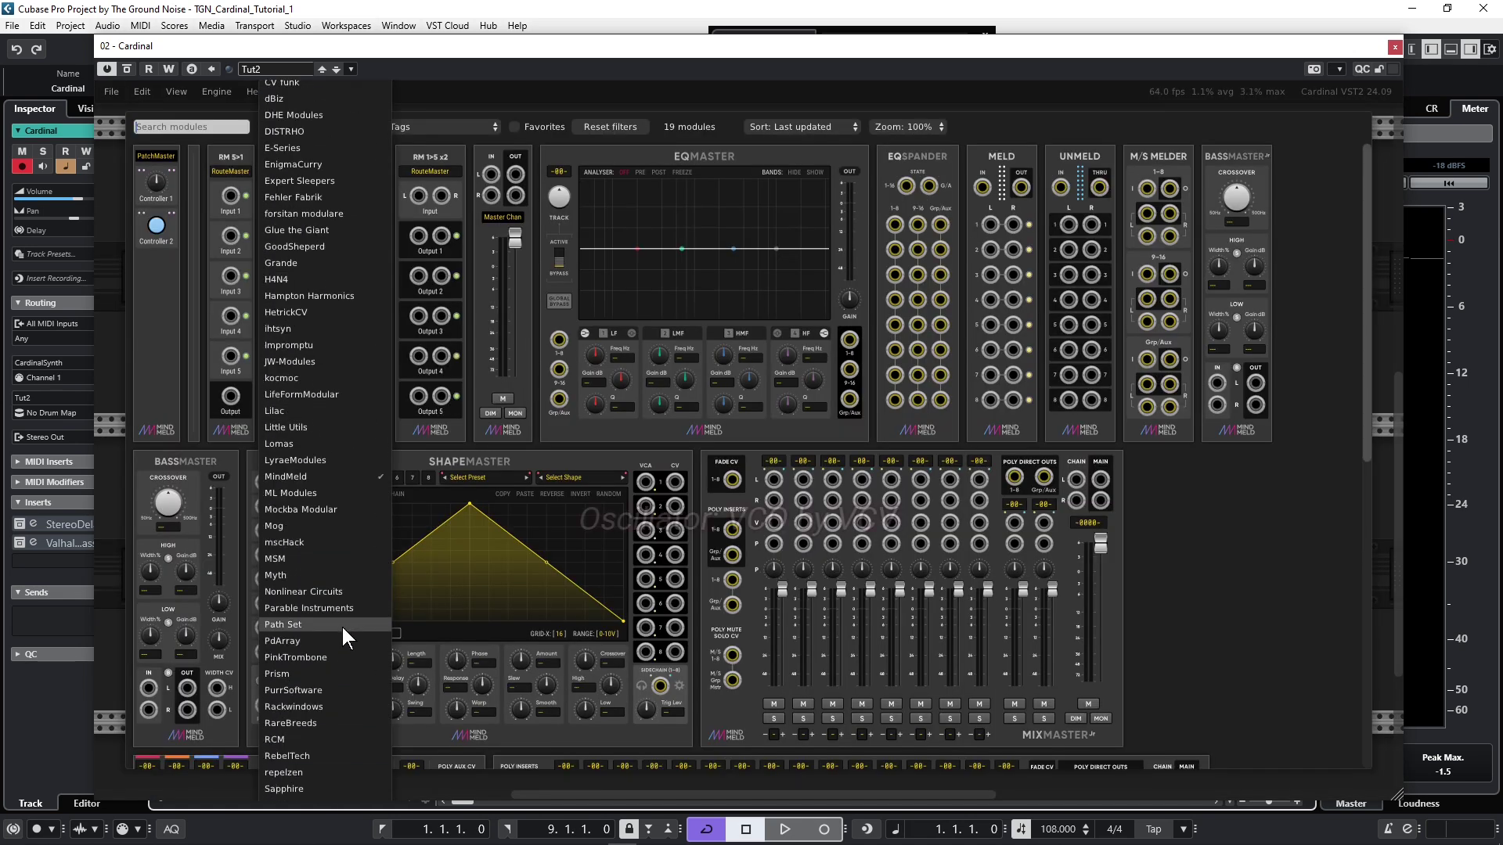
{"action": "scroll", "coordinate": [334, 636], "scroll_direction": "down", "scroll_amount": 5}
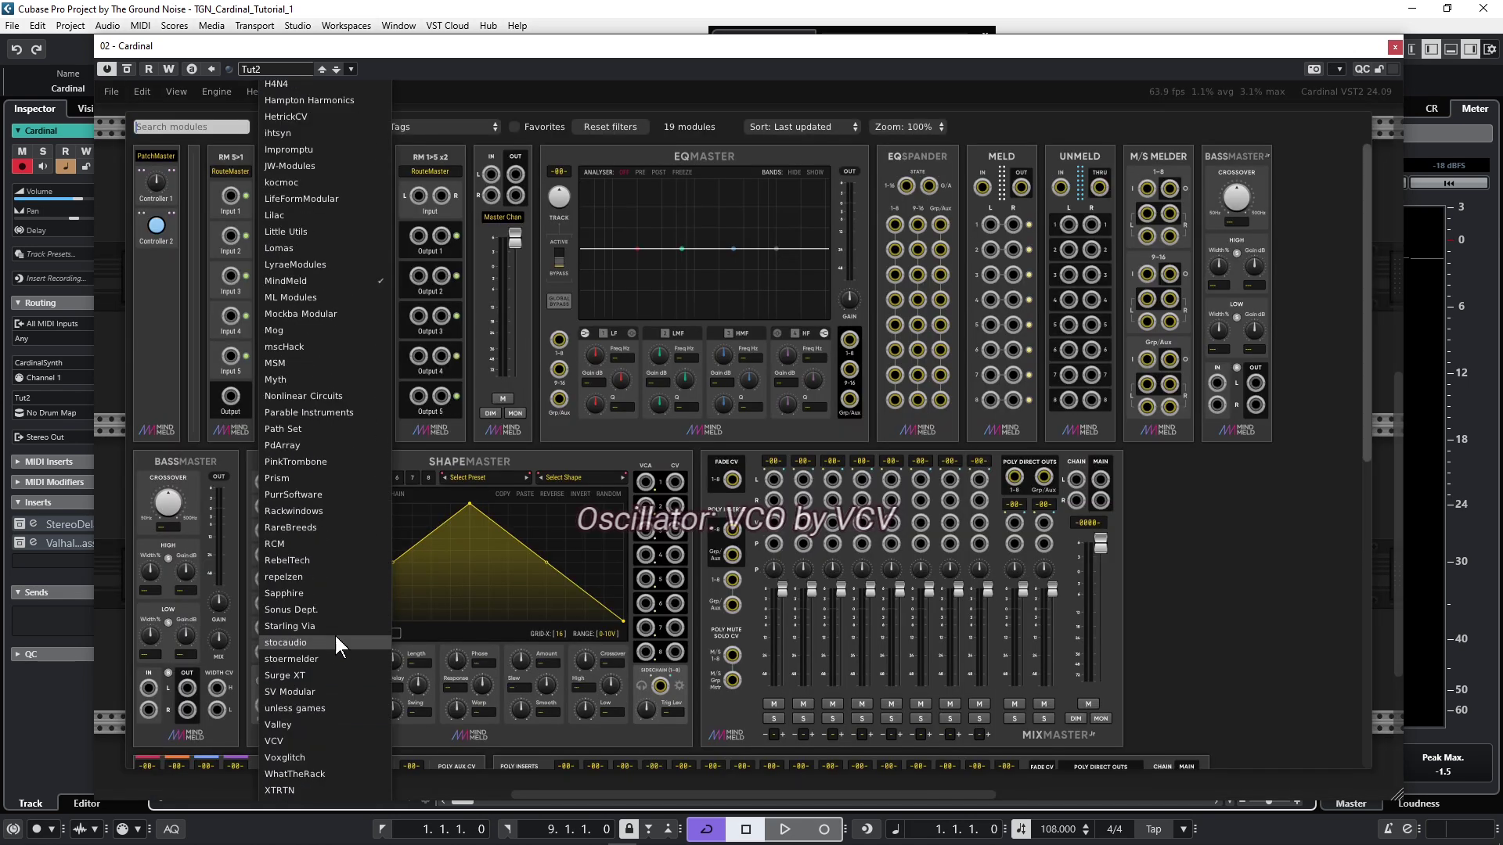
{"action": "left_click", "coordinate": [341, 740]}
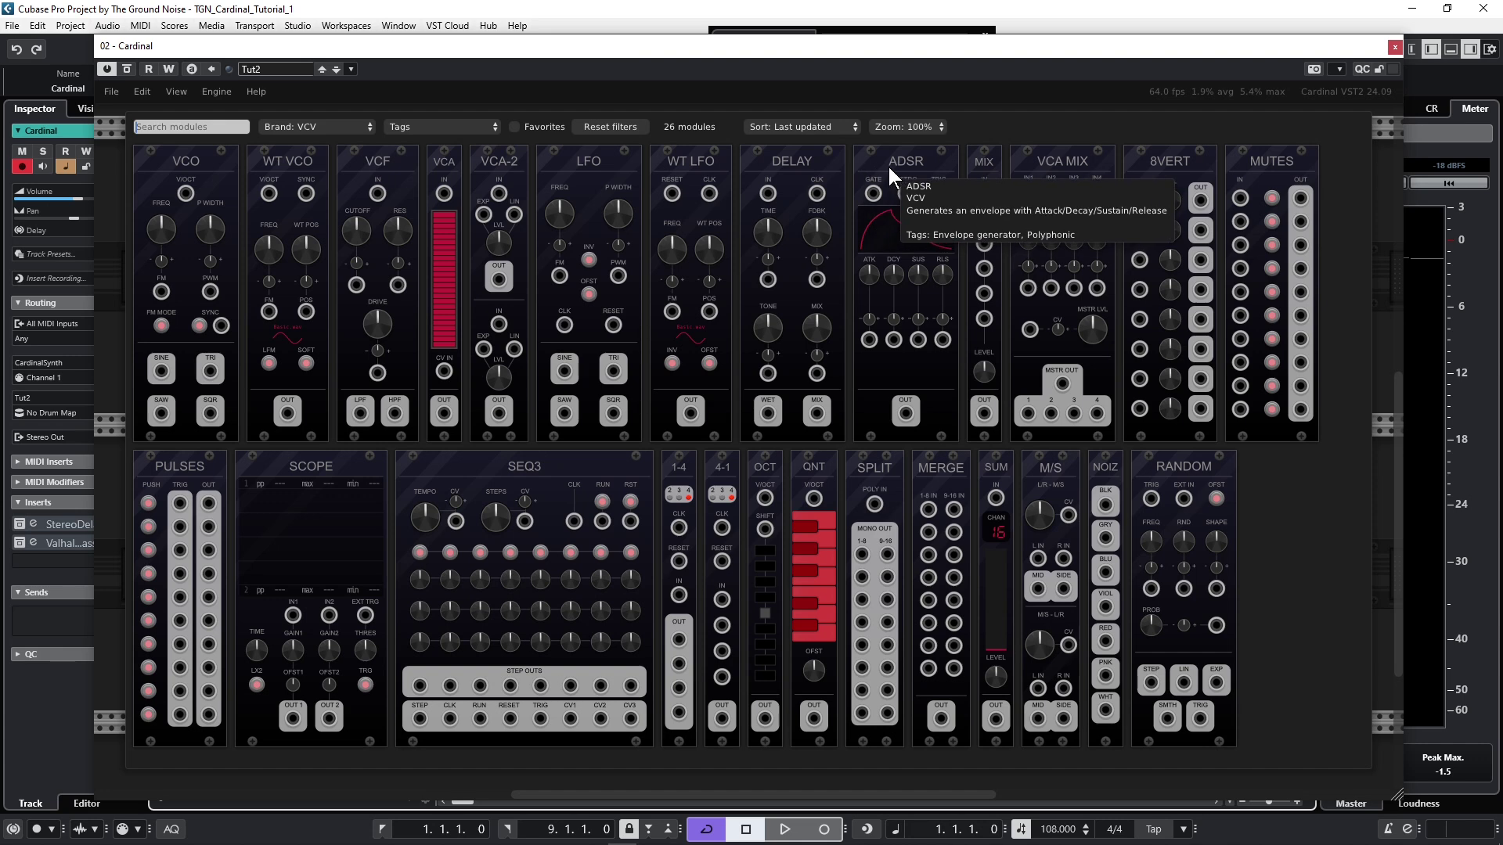
{"action": "left_click", "coordinate": [920, 167]}
{"action": "right_click", "coordinate": [651, 185]}
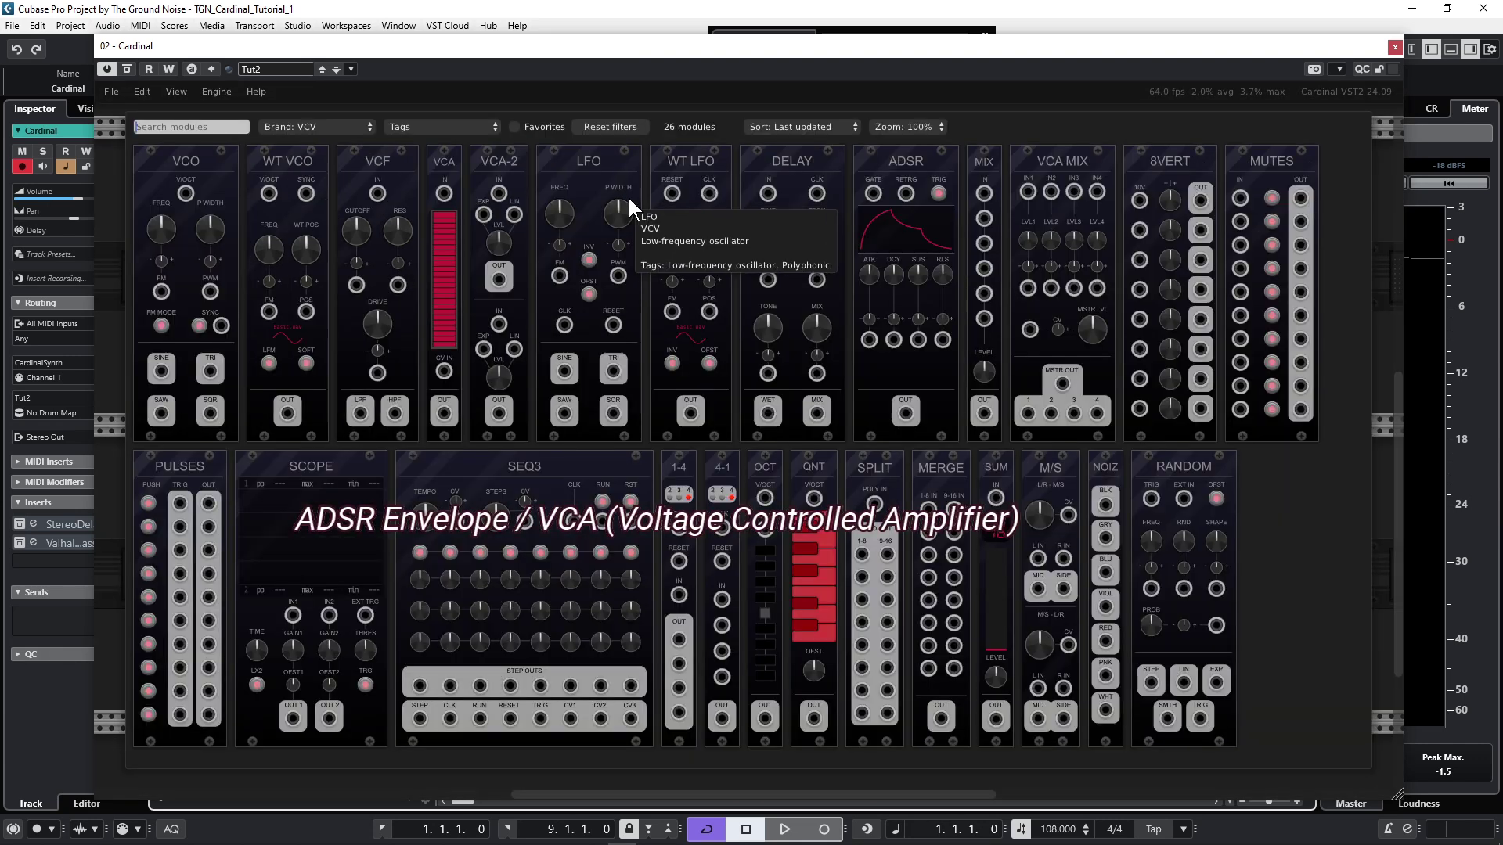
{"action": "left_click", "coordinate": [445, 171]}
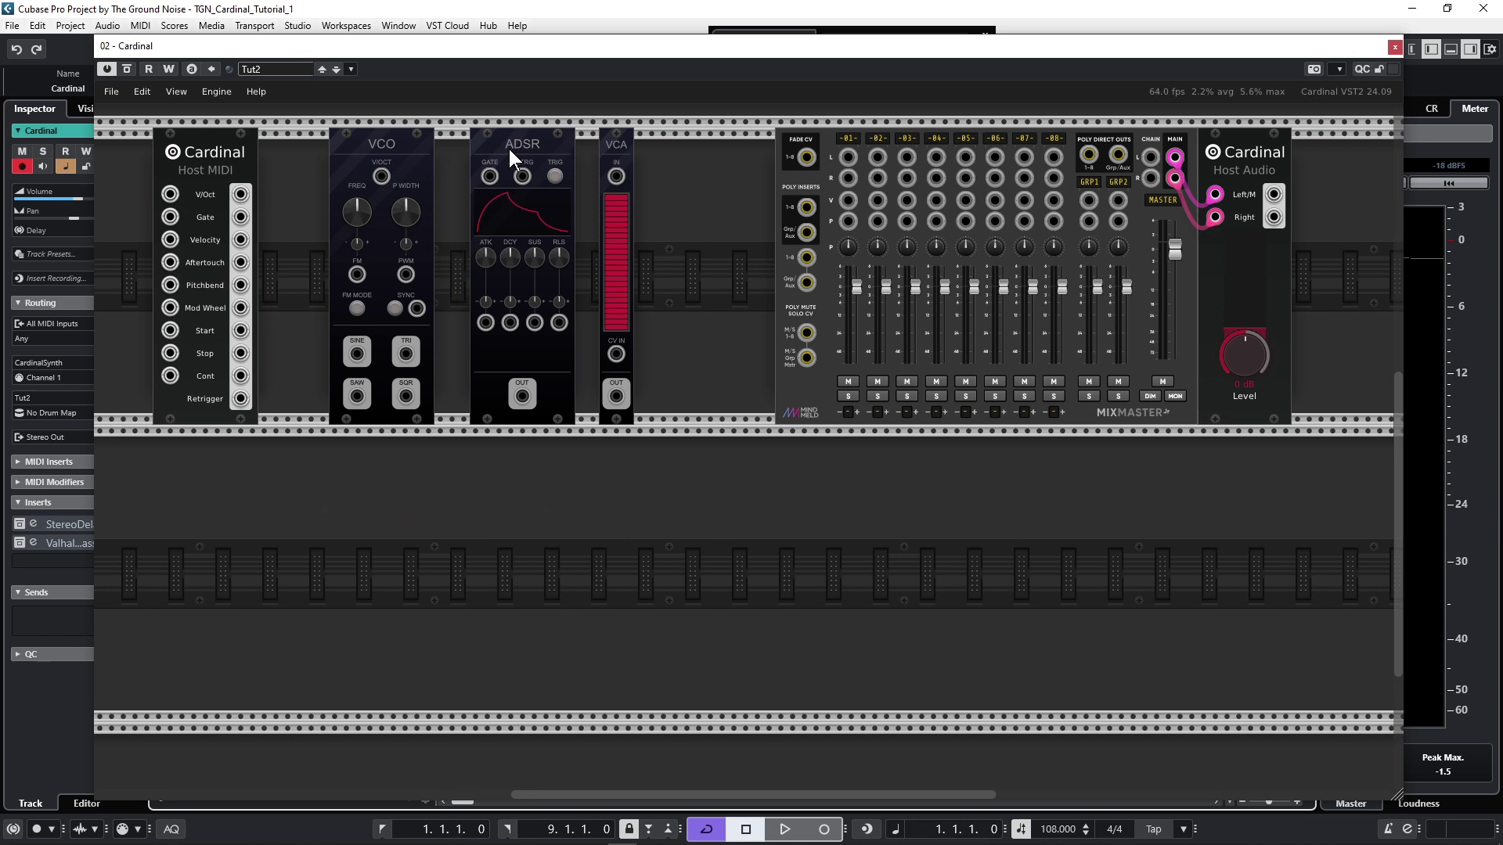
- Patch V/Oct→VCO, Gate→ADSR, VCO sine→VCA, ADSR→VCA CV, VCA→MixMaster channel 1
{"action": "left_click", "coordinate": [506, 149]}
{"action": "left_click_drag", "start_coordinate": [241, 194], "coordinate": [380, 177]}
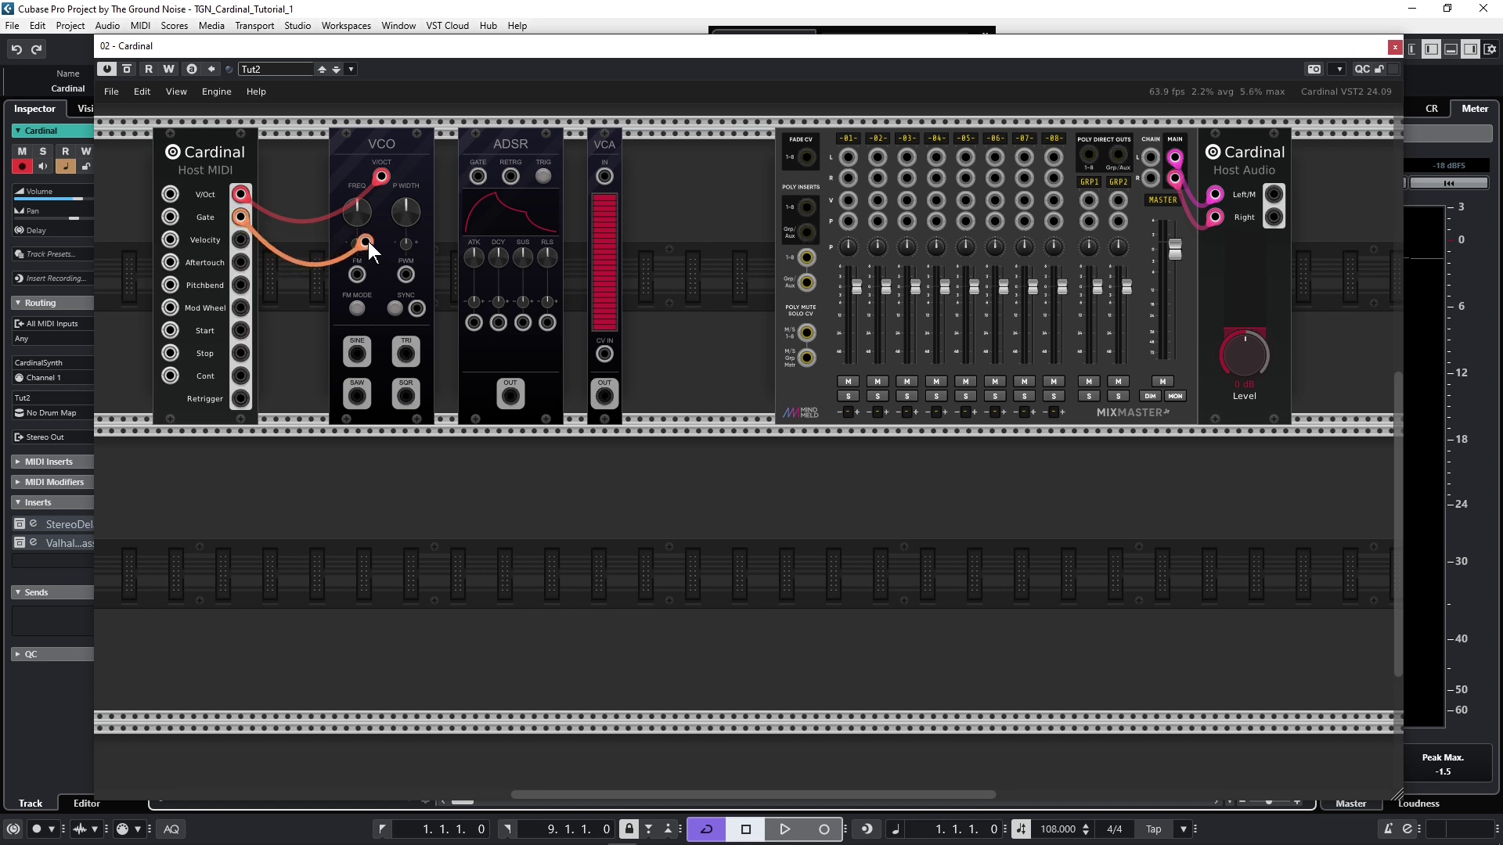
{"action": "left_click_drag", "start_coordinate": [241, 217], "coordinate": [477, 177]}
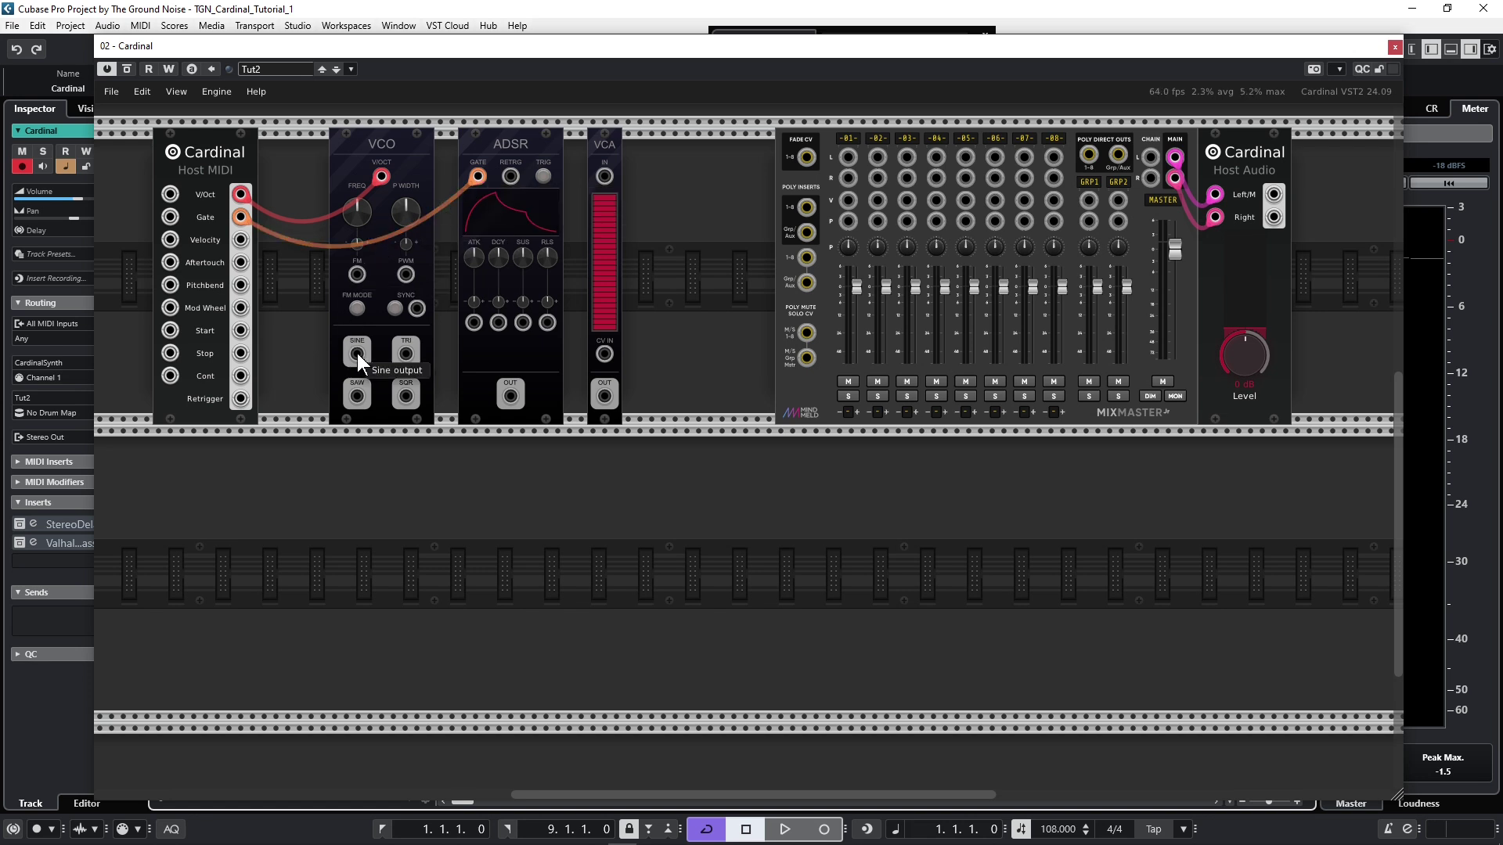
{"action": "left_click_drag", "start_coordinate": [356, 355], "coordinate": [603, 179]}
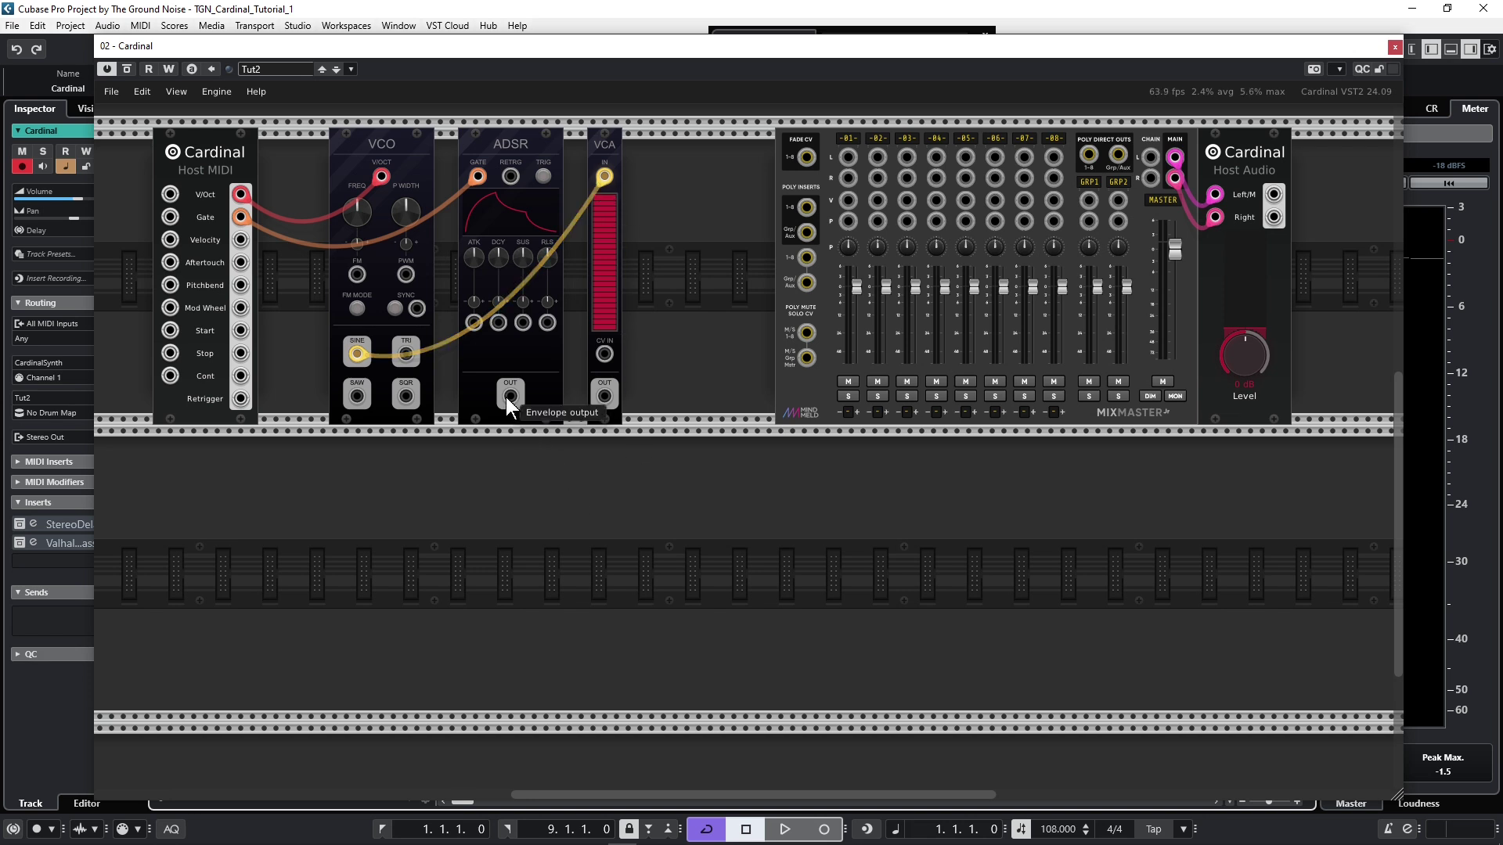
{"action": "left_click_drag", "start_coordinate": [506, 397], "coordinate": [507, 437]}
{"action": "left_click_drag", "start_coordinate": [612, 413], "coordinate": [603, 355]}
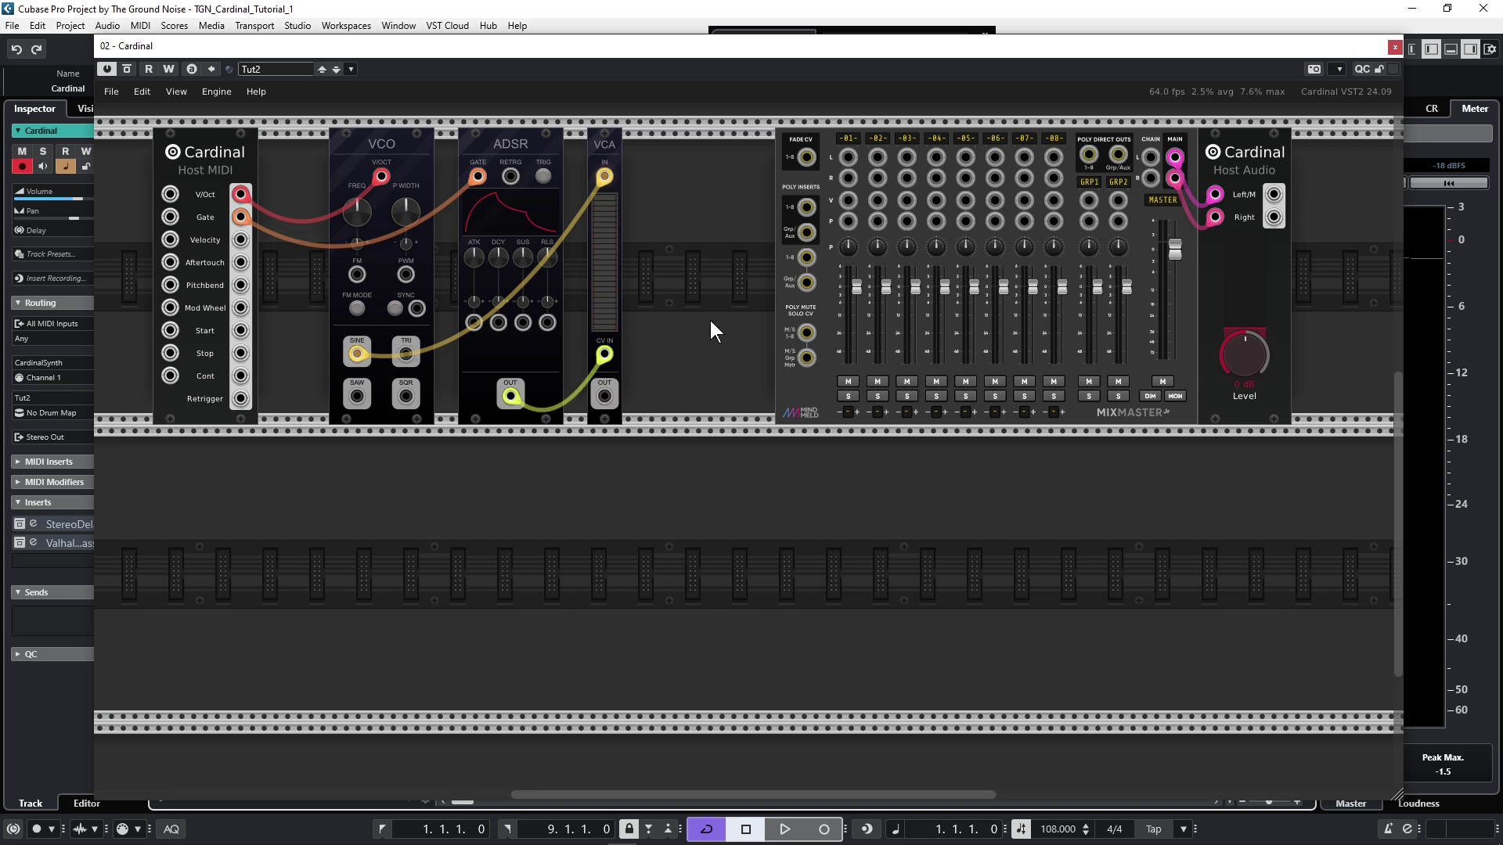
{"action": "left_click_drag", "start_coordinate": [604, 397], "coordinate": [847, 164]}
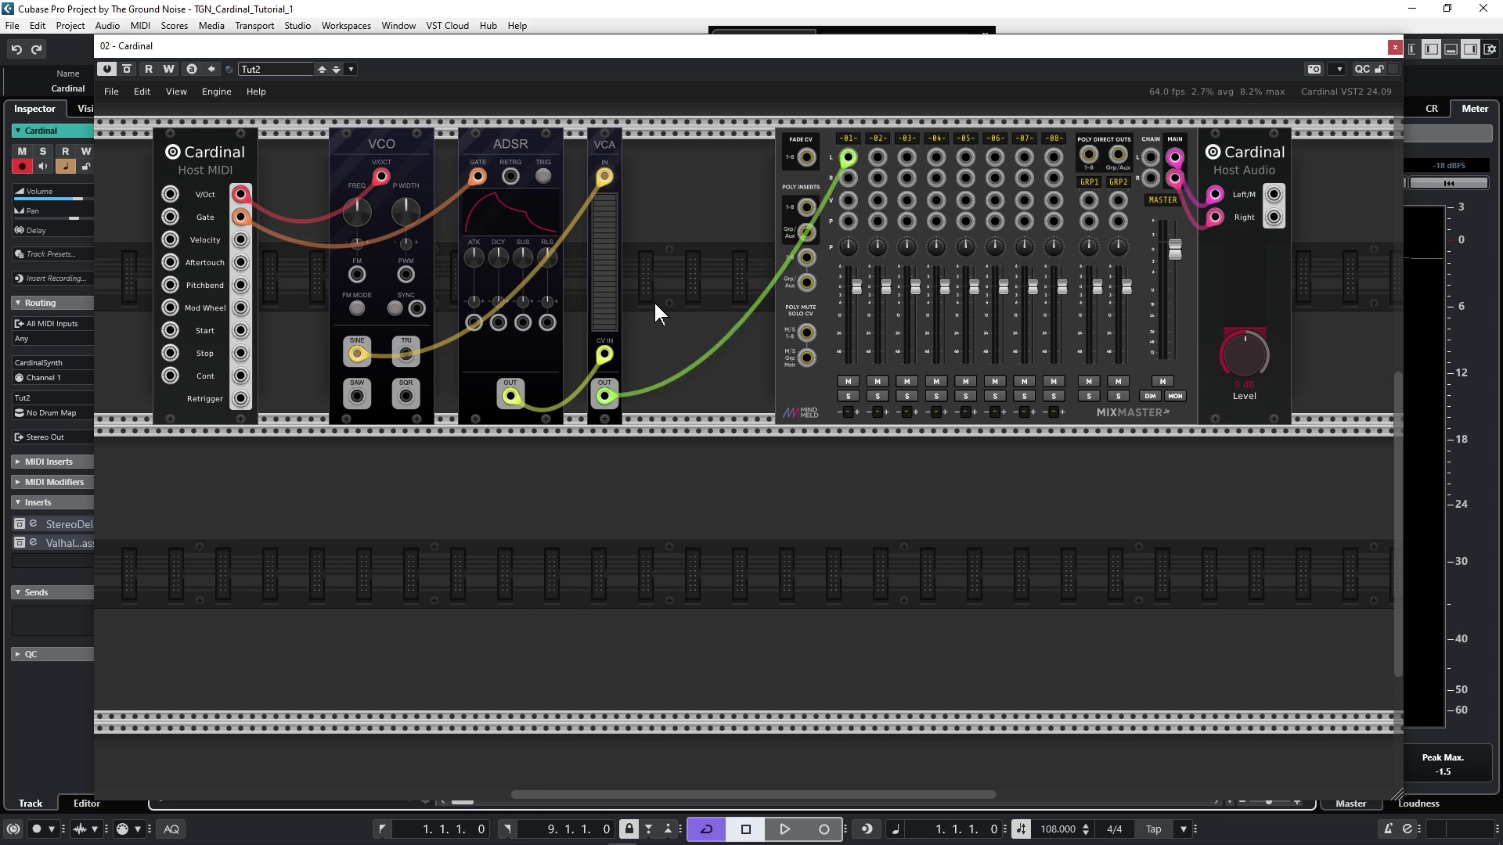
- Play test notes on Cubase's On-Screen Keyboard while turning the ADSR attack knob down
{"action": "key", "text": "alt+k"}
{"action": "left_click", "coordinate": [818, 70]}
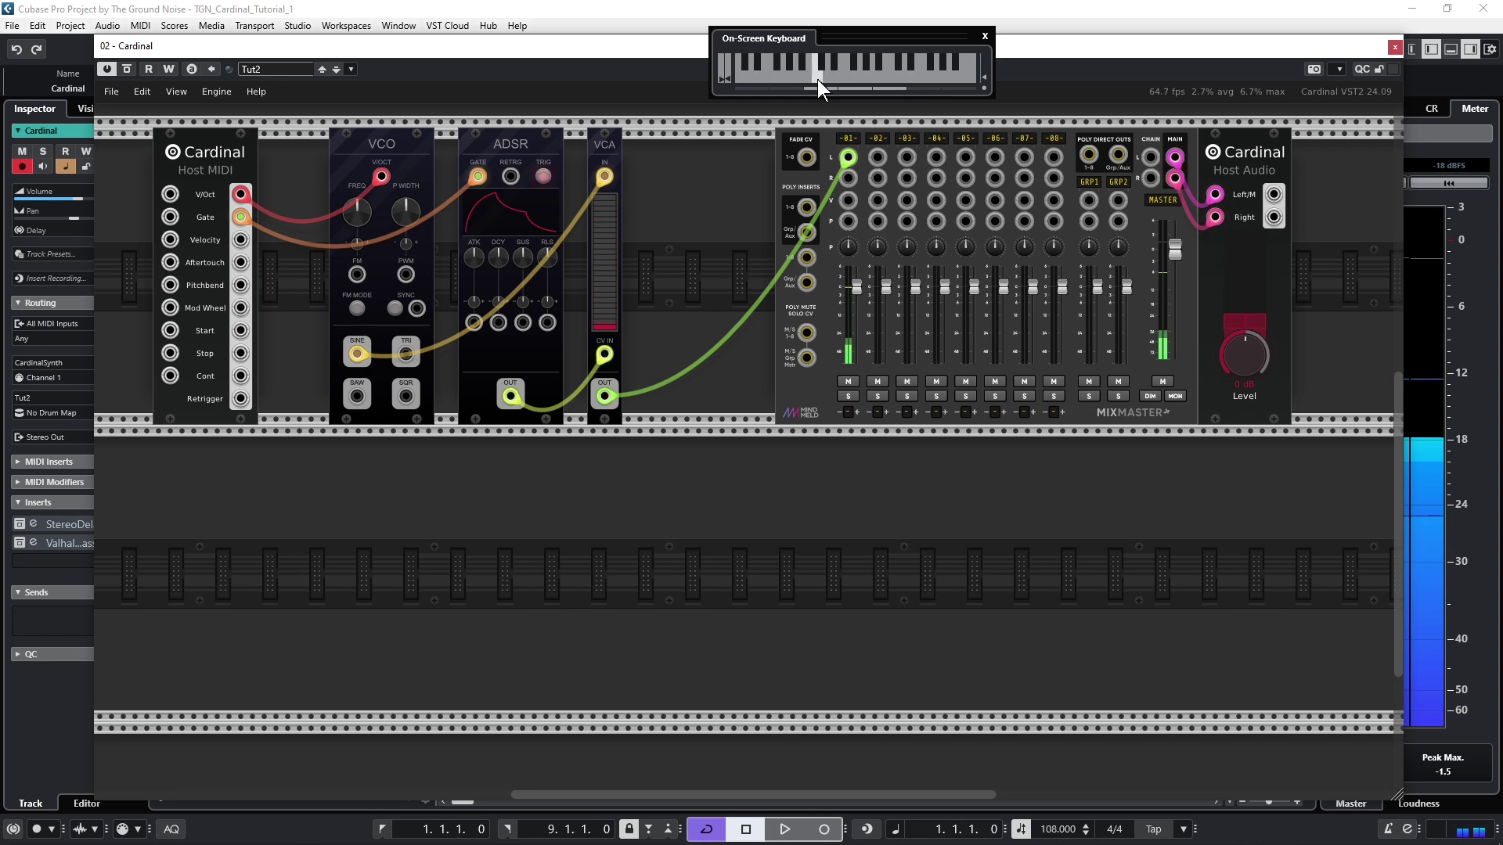
{"action": "mouse_move", "coordinate": [499, 256]}
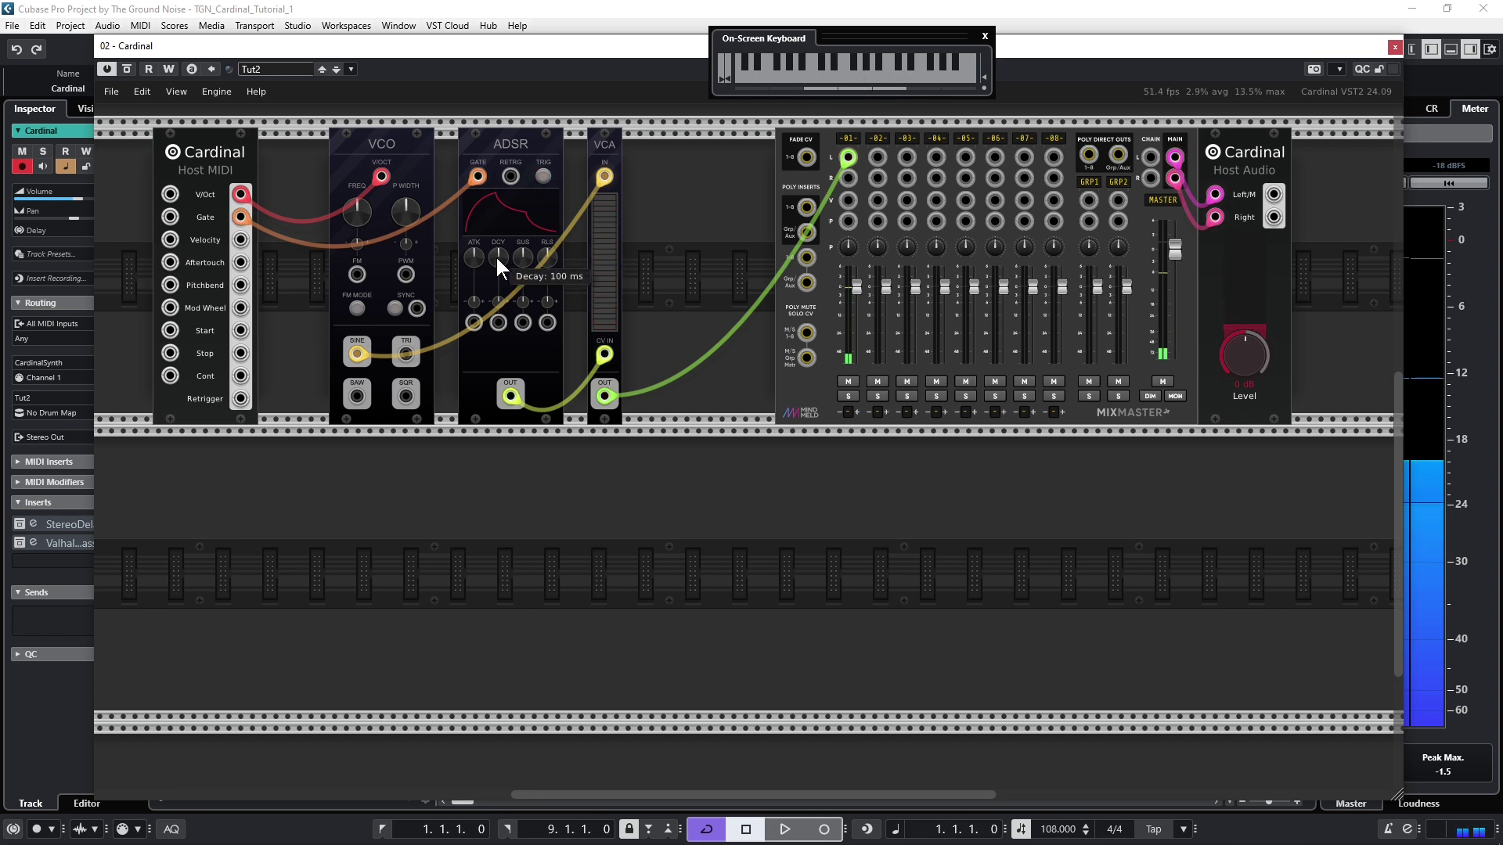
{"action": "left_click_drag", "start_coordinate": [472, 256], "coordinate": [470, 305]}
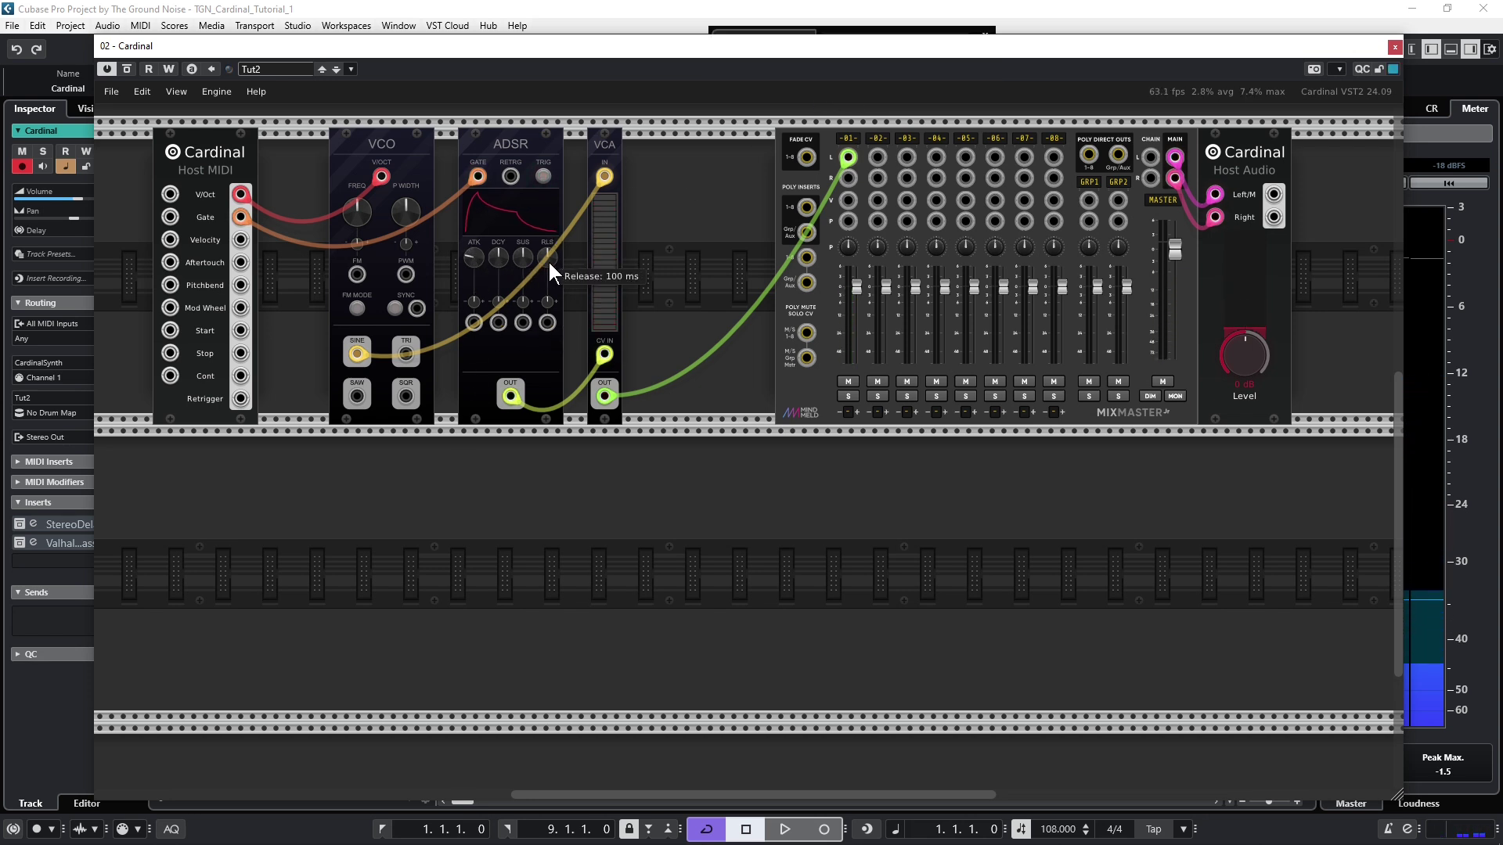
{"action": "left_click", "coordinate": [798, 30]}
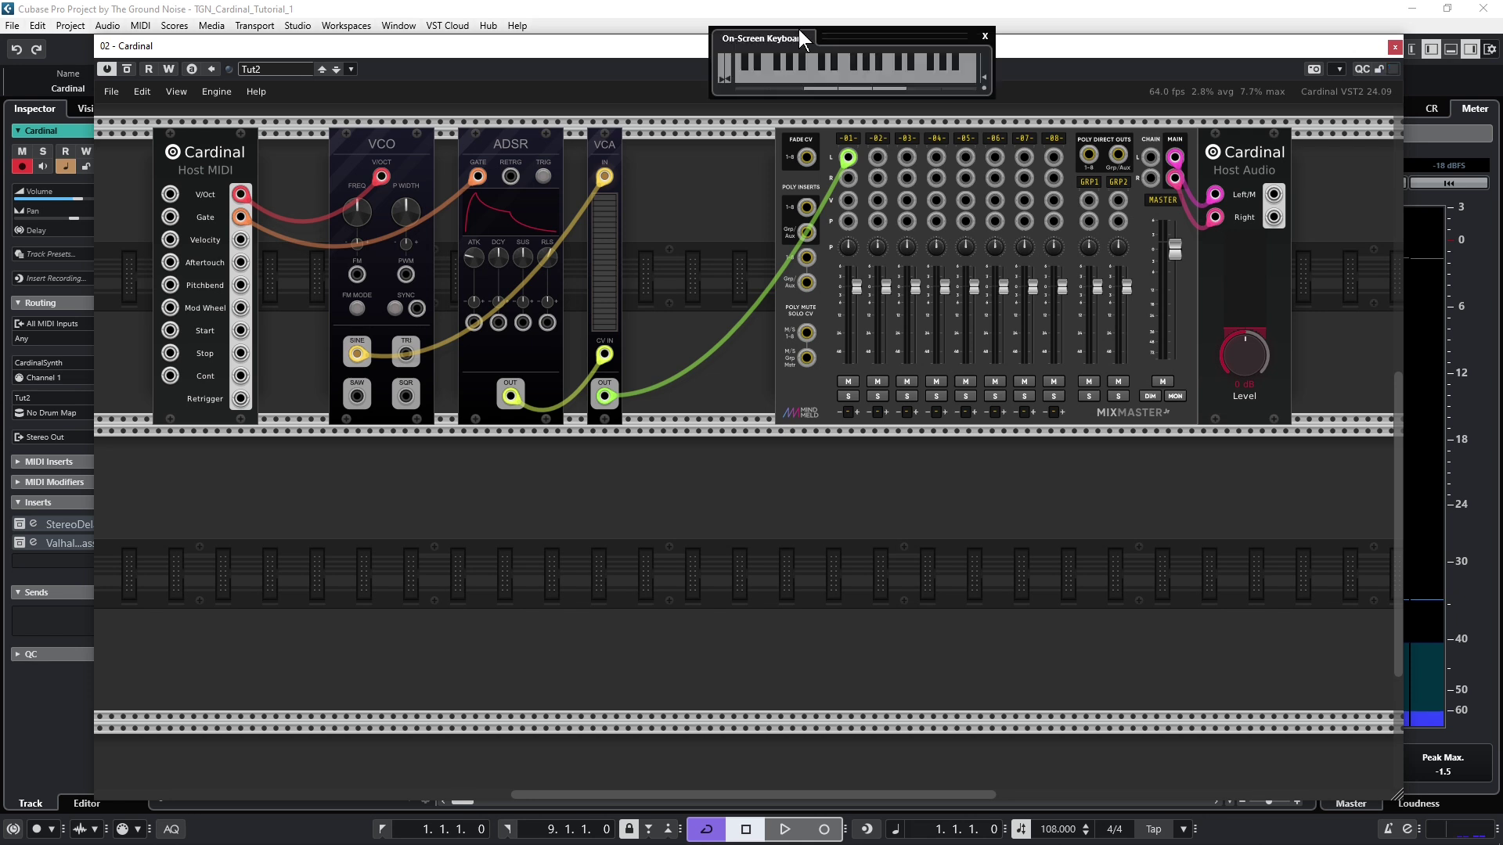
{"action": "left_click", "coordinate": [814, 78]}
{"action": "left_click", "coordinate": [845, 75]}
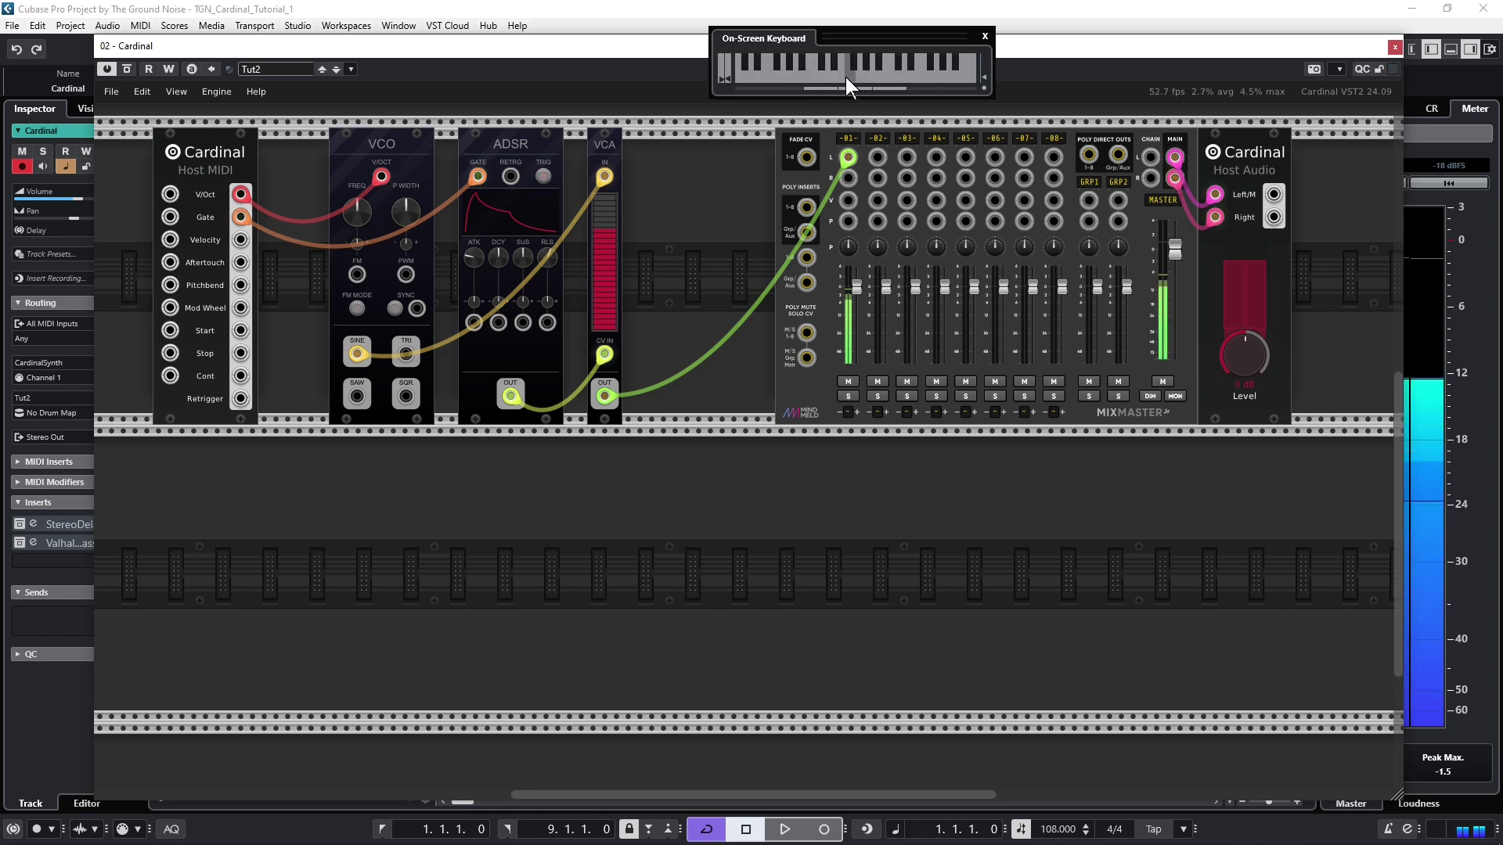
{"action": "left_click", "coordinate": [811, 74]}
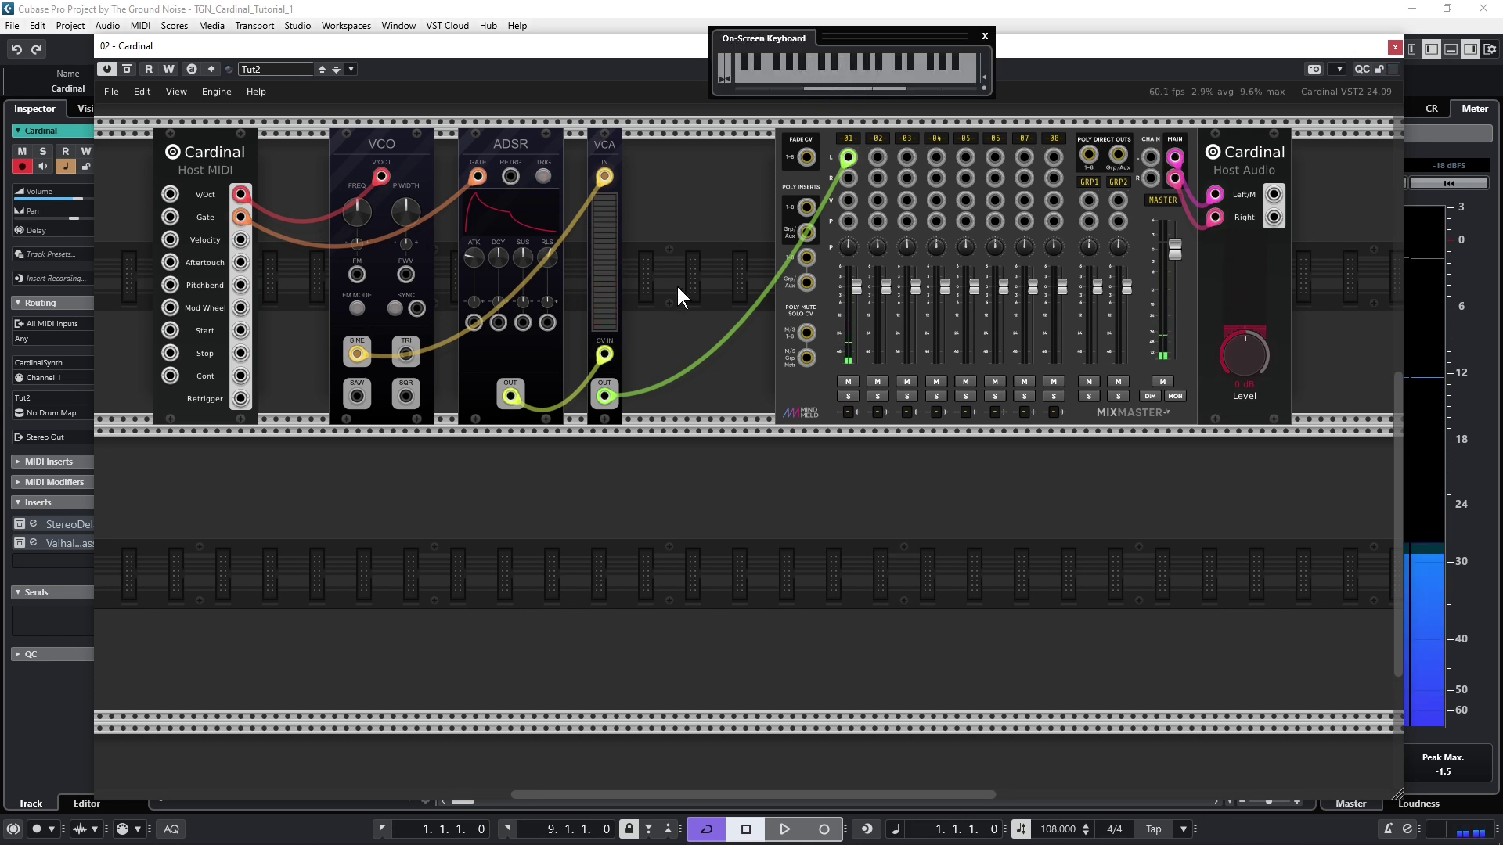
{"action": "left_click", "coordinate": [677, 285]}
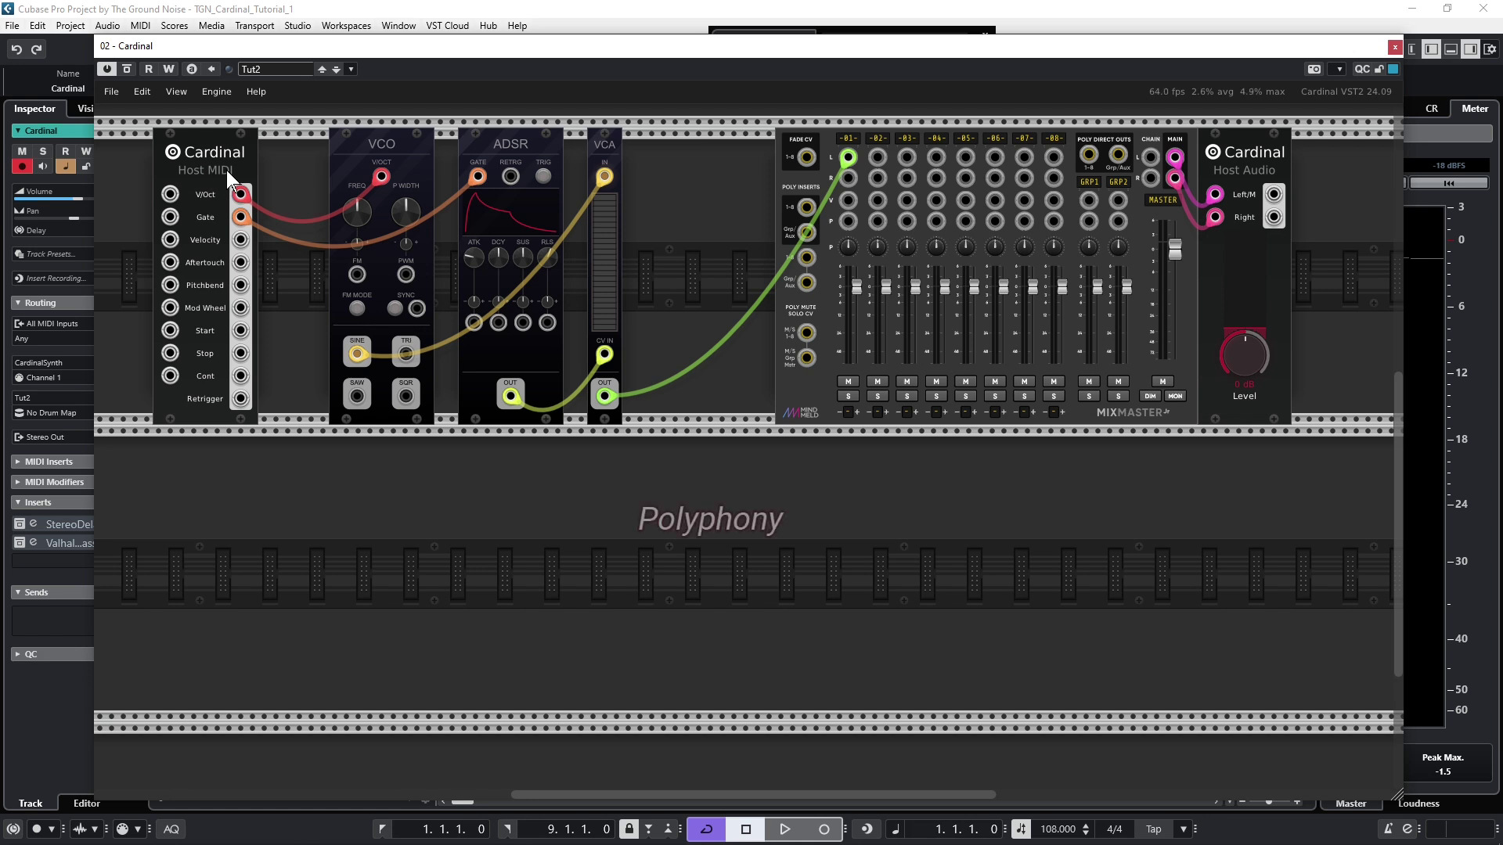
- Set Host MIDI to four polyphony channels from its context menu
{"action": "right_click", "coordinate": [227, 170]}
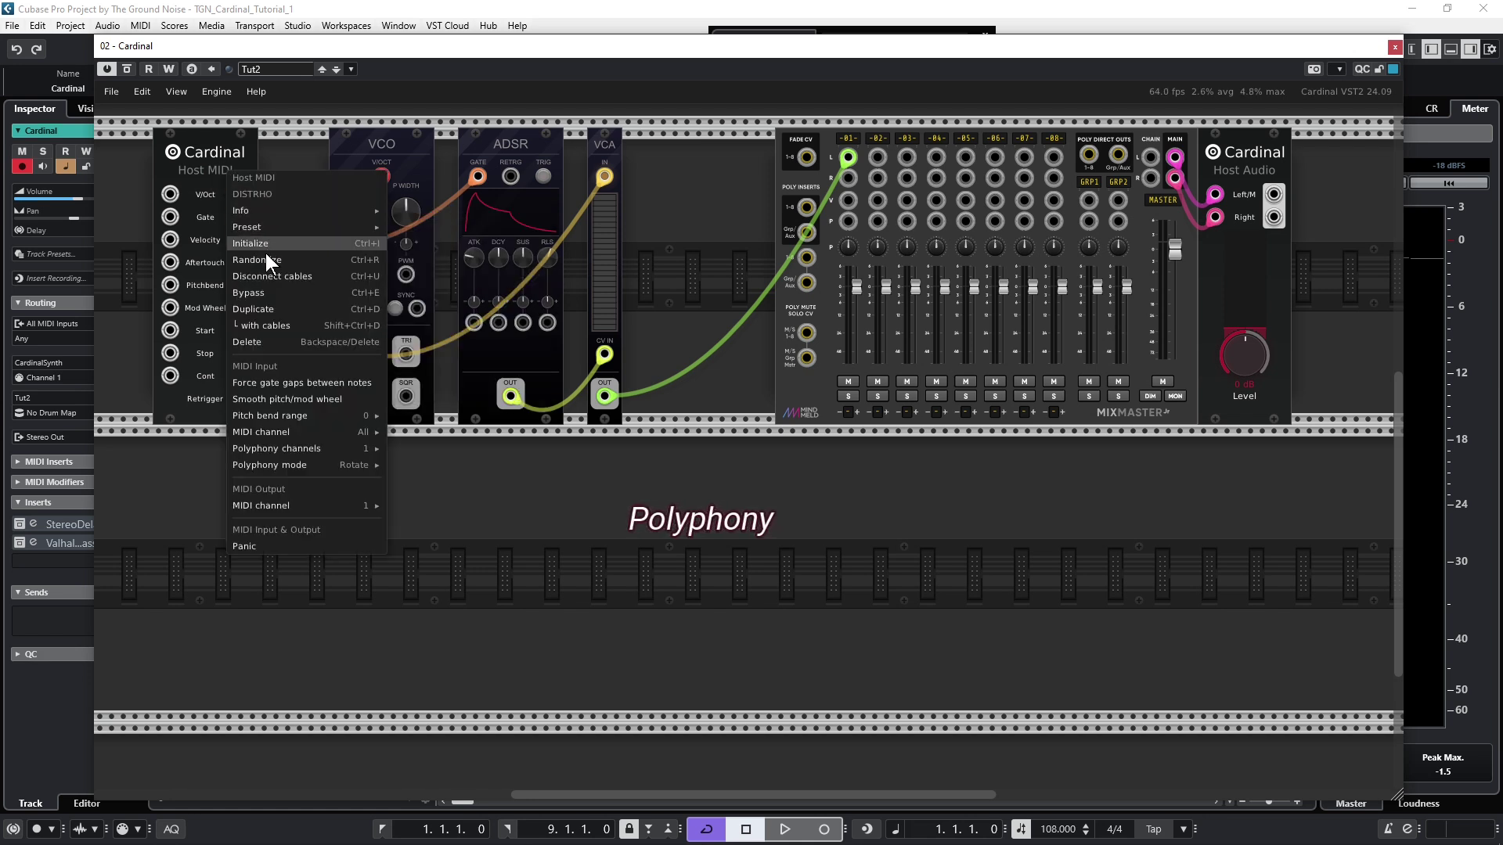
{"action": "mouse_move", "coordinate": [276, 449]}
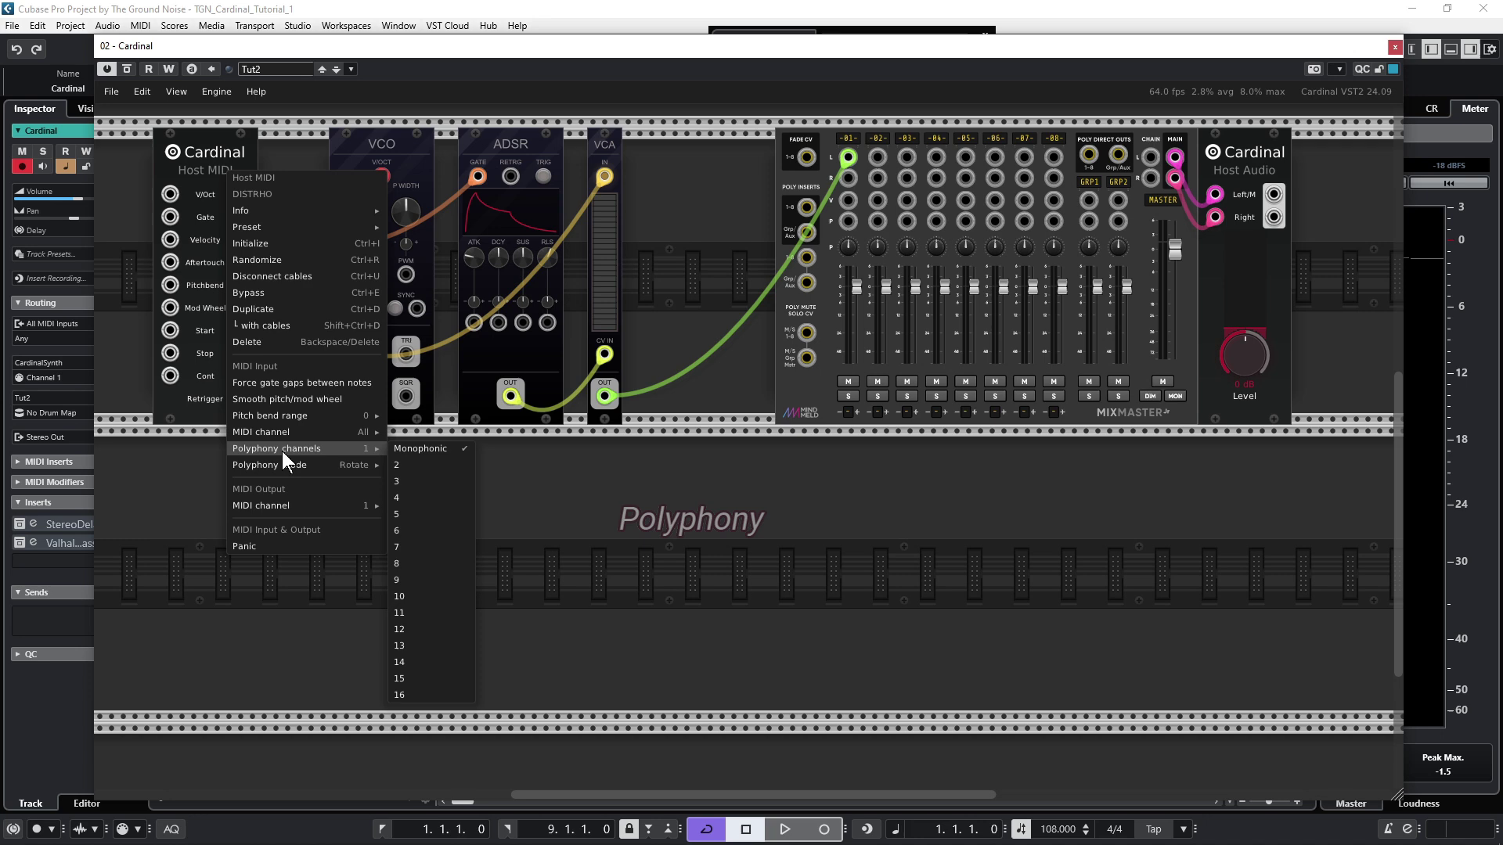
{"action": "left_click", "coordinate": [426, 497]}
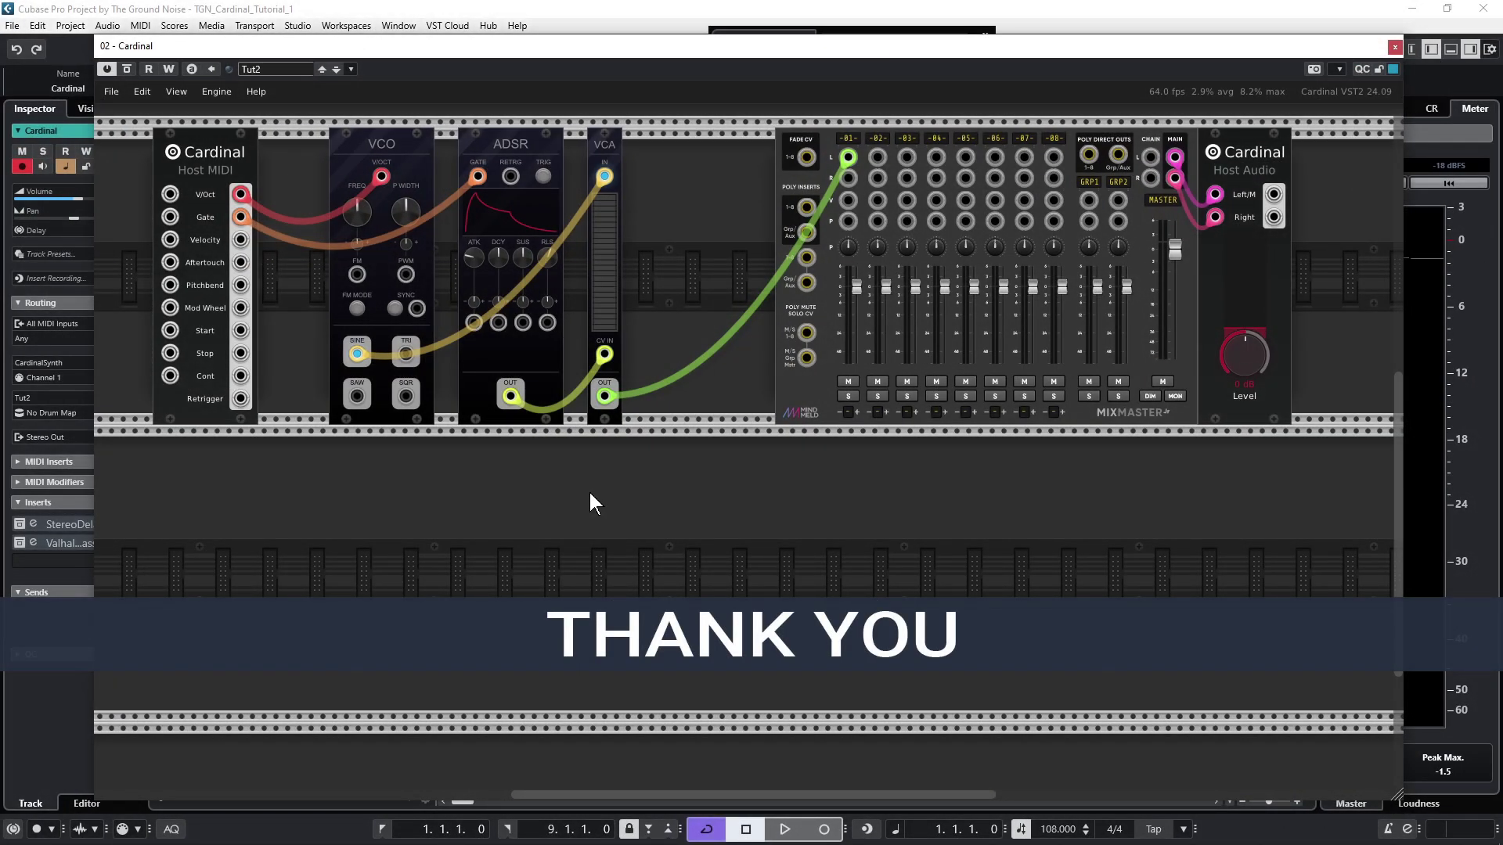
- Duplicate the VCO and VCA and place the copies in the lower rack row
{"action": "right_click", "coordinate": [403, 151]}
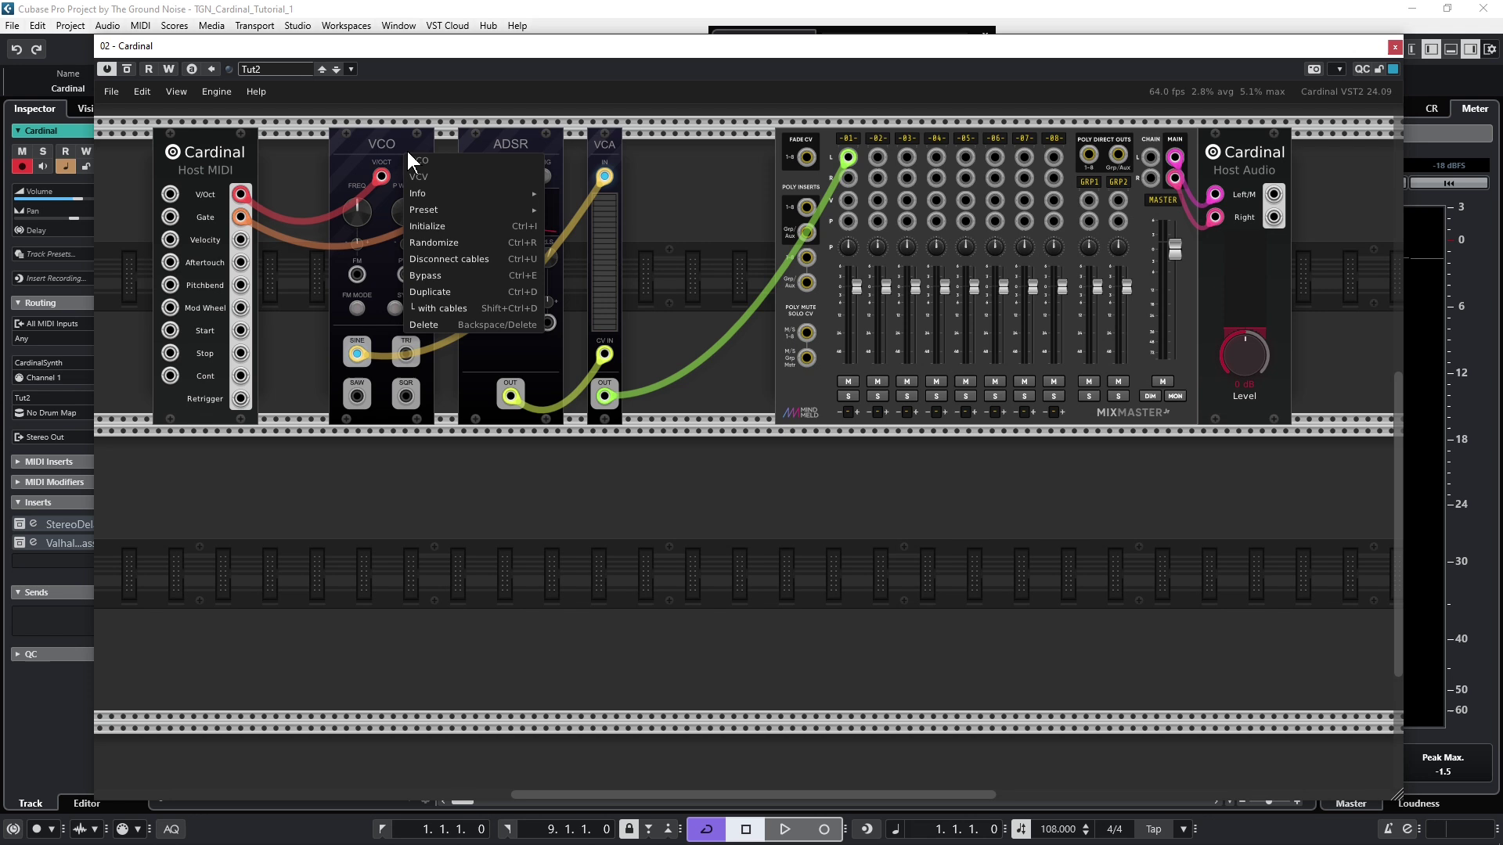
{"action": "left_click", "coordinate": [432, 289]}
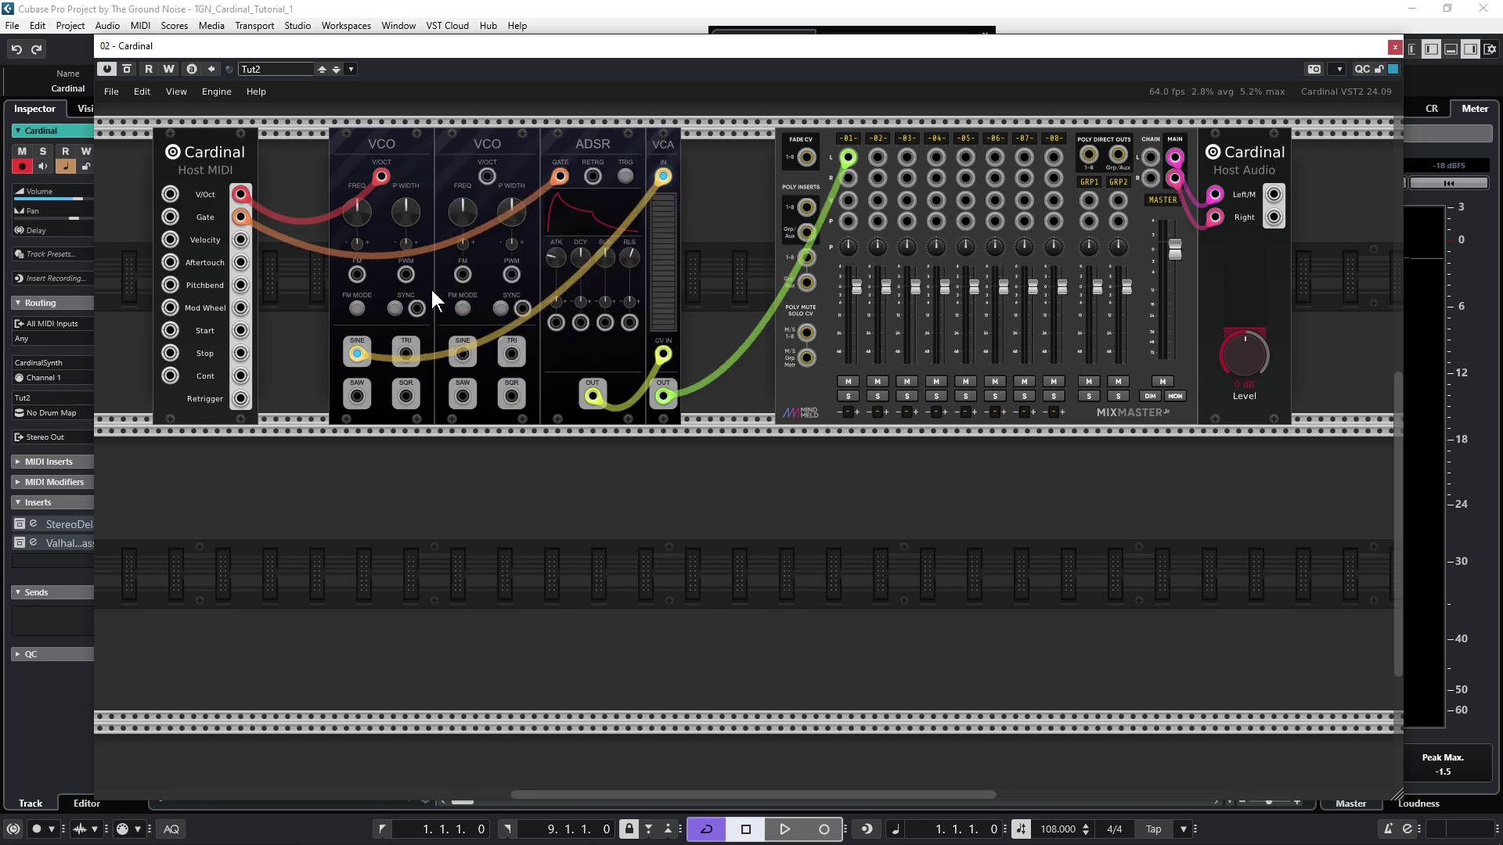
{"action": "left_click_drag", "start_coordinate": [486, 155], "coordinate": [378, 482]}
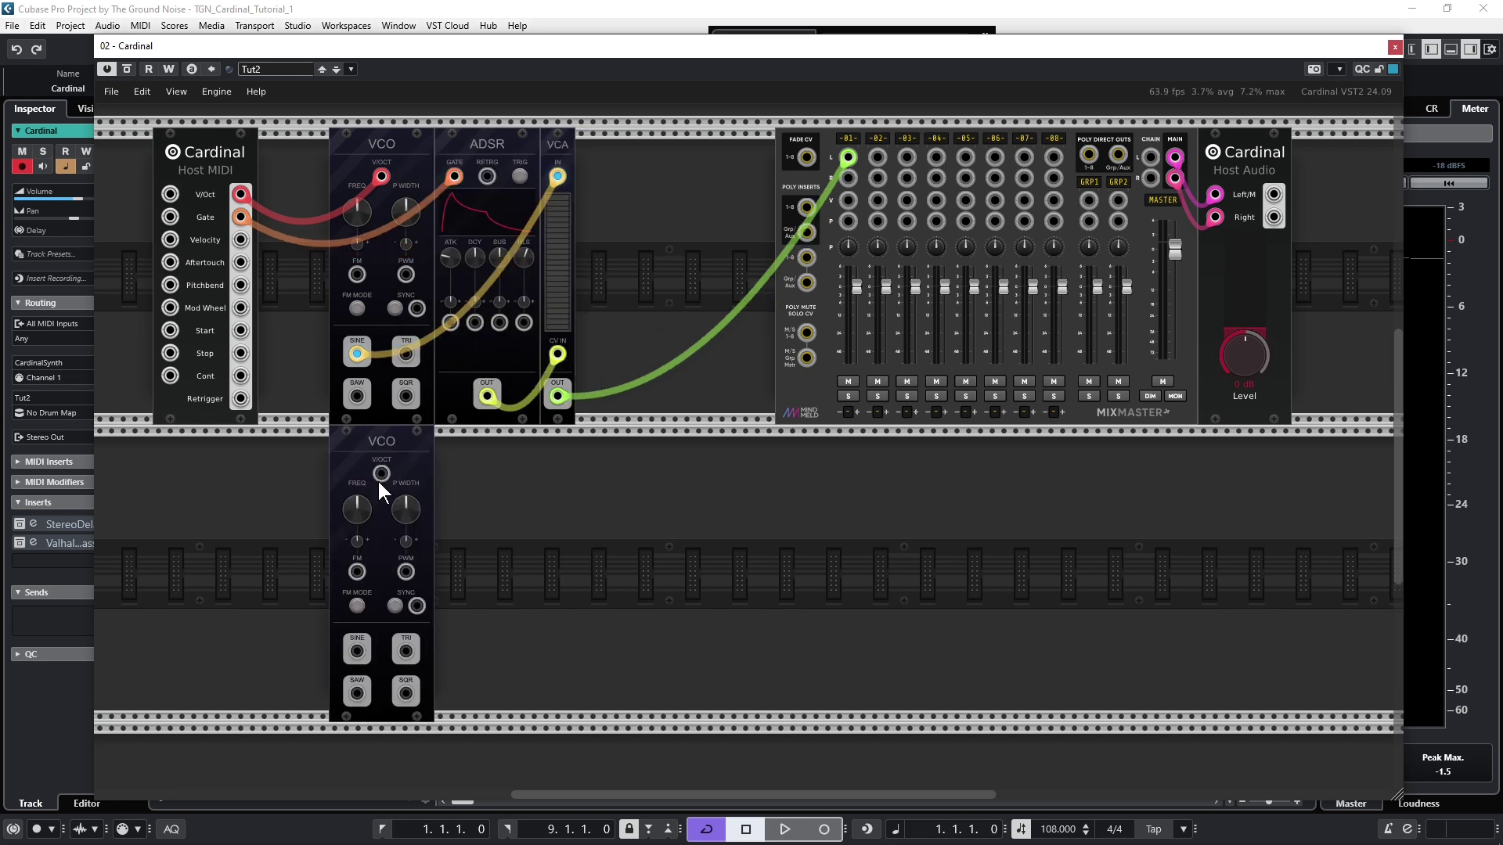
{"action": "right_click", "coordinate": [556, 152]}
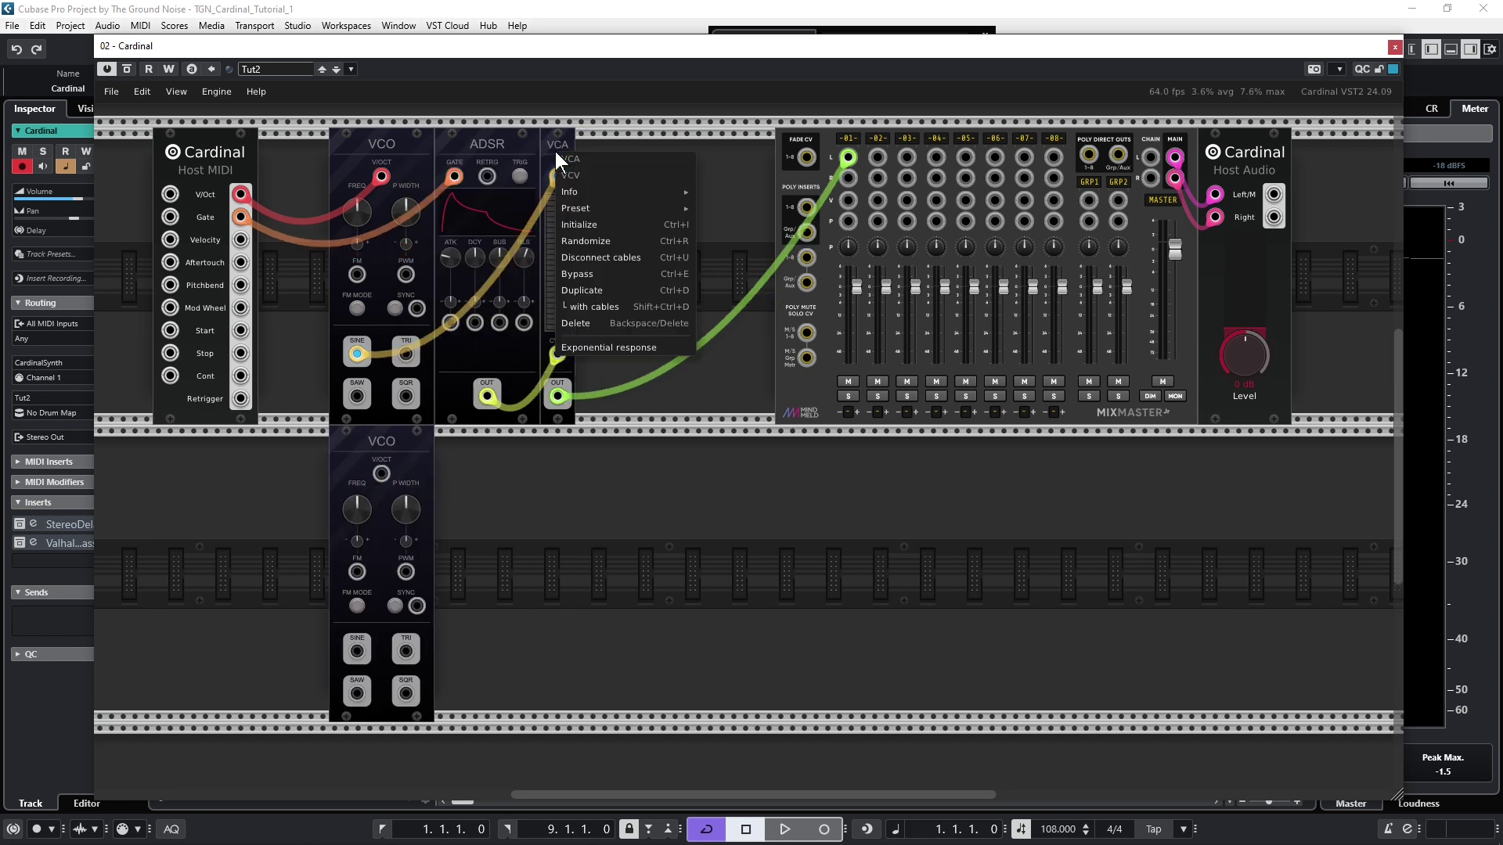
{"action": "left_click", "coordinate": [584, 291]}
{"action": "left_click_drag", "start_coordinate": [593, 149], "coordinate": [560, 483]}
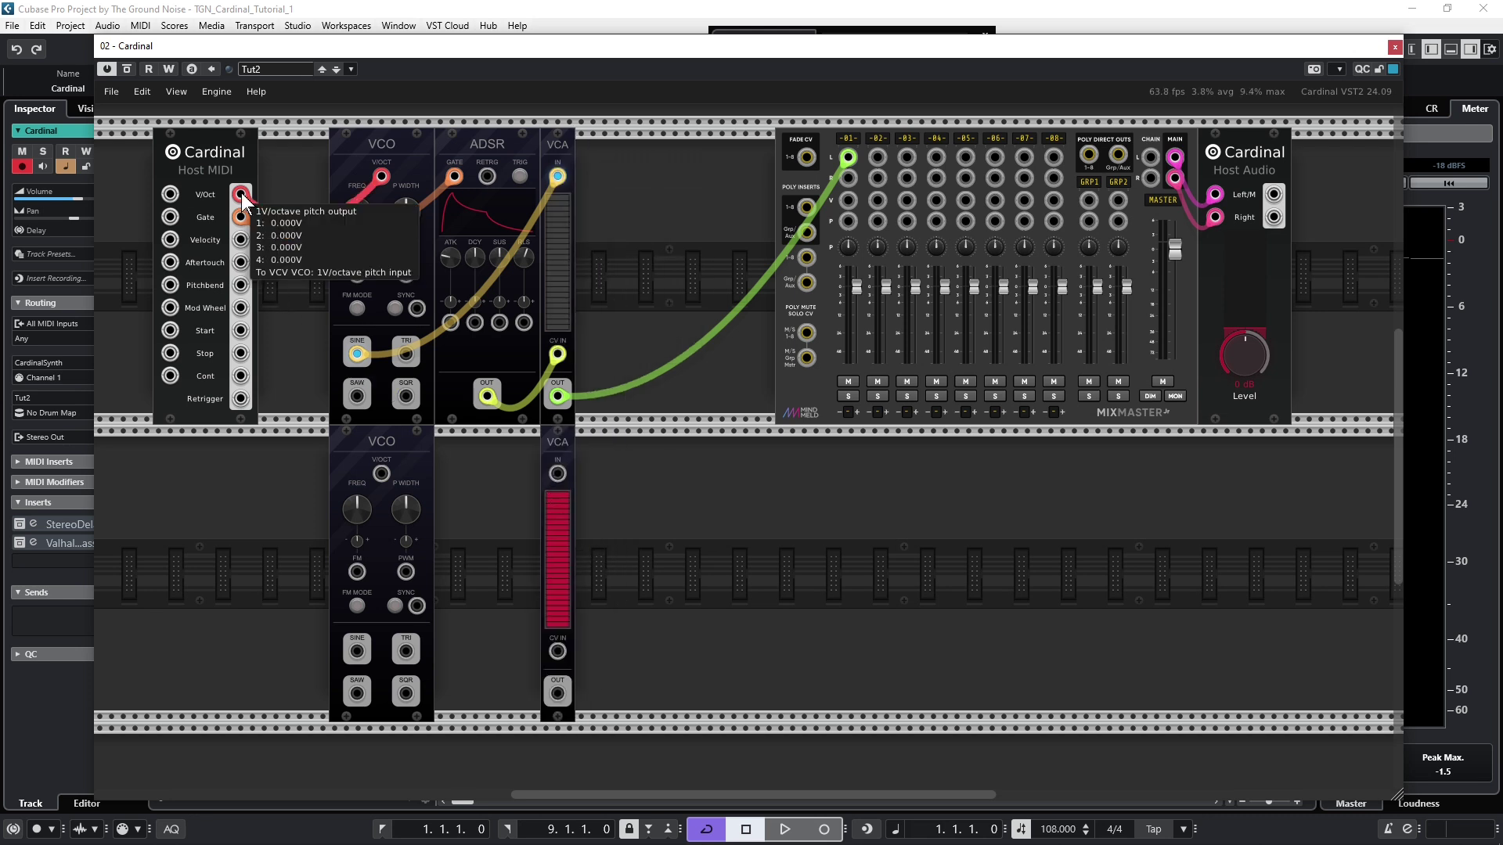
- Patch MIDI V/Oct to the second VCO, its saw to the lower VCA, ADSR to its CV
{"action": "left_click_drag", "start_coordinate": [241, 197], "coordinate": [380, 473]}
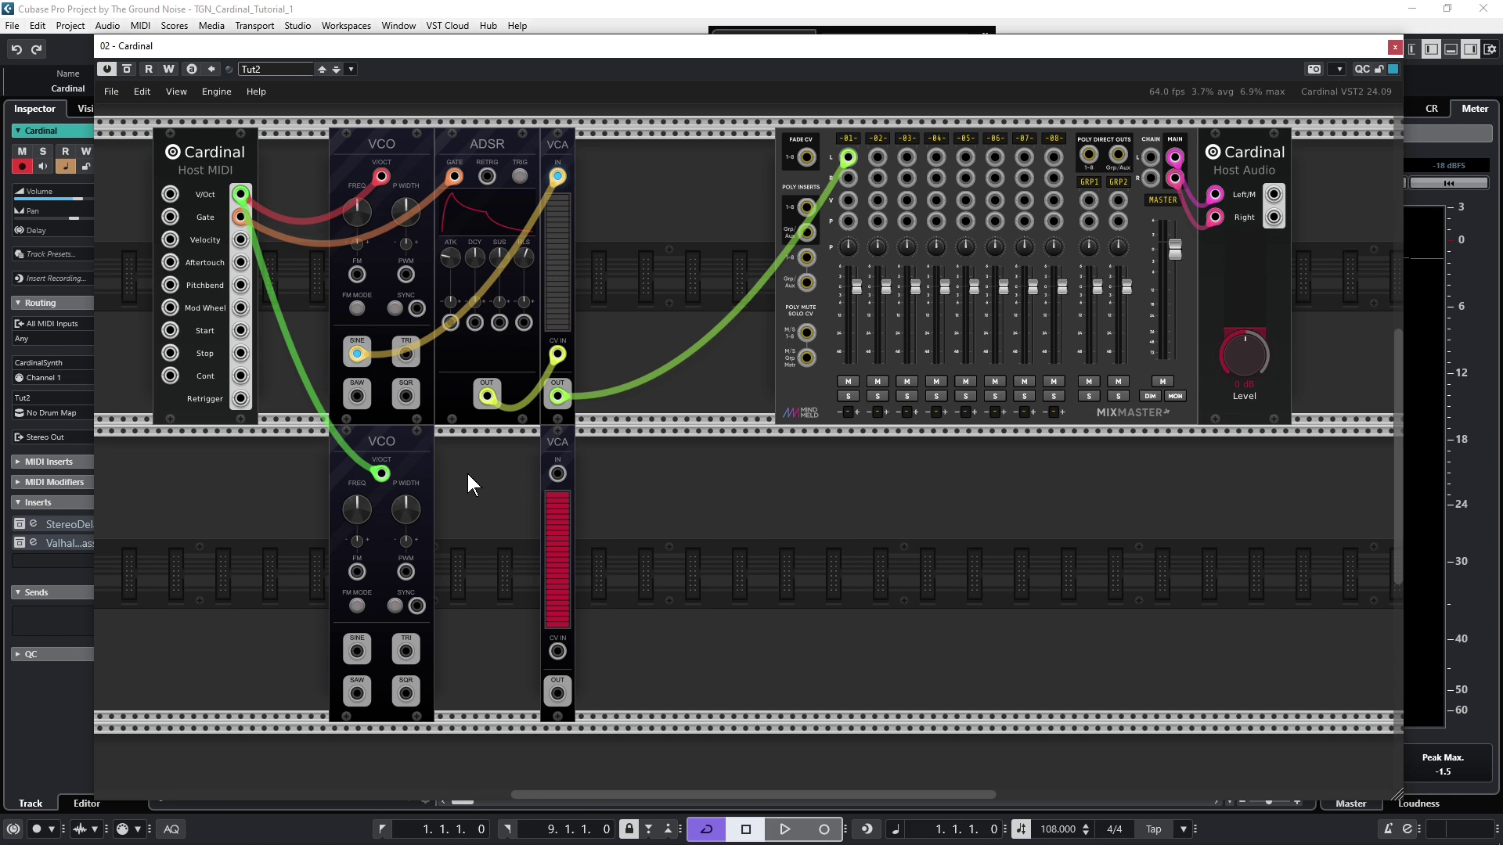
{"action": "mouse_move", "coordinate": [357, 693]}
{"action": "left_mouse_down"}
{"action": "mouse_move", "coordinate": [514, 580]}
{"action": "mouse_move", "coordinate": [557, 479]}
{"action": "left_mouse_up"}
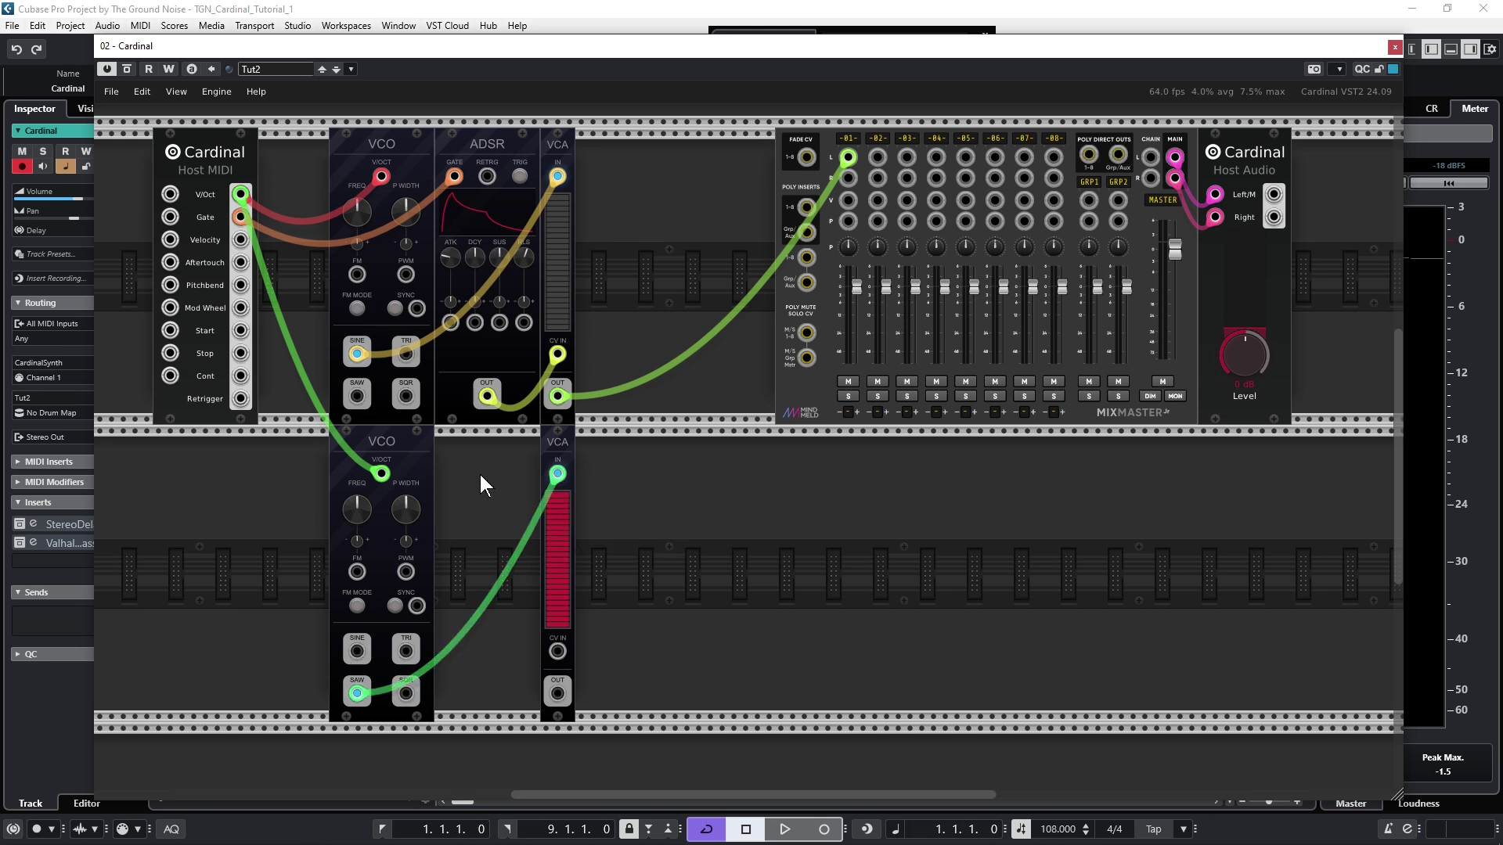
{"action": "left_click_drag", "start_coordinate": [485, 397], "coordinate": [481, 420]}
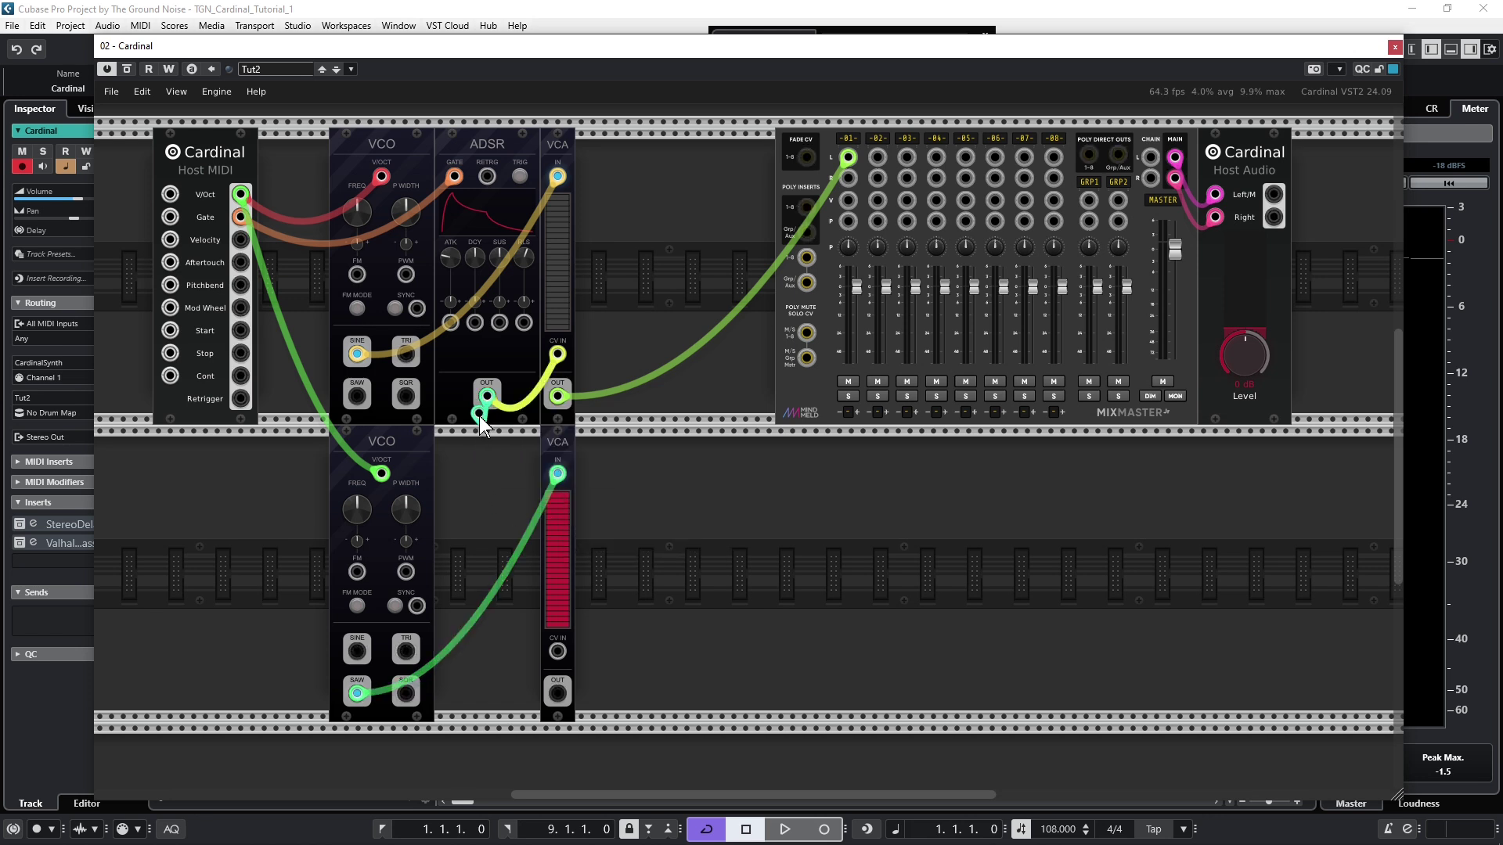
{"action": "left_click_drag", "start_coordinate": [469, 489], "coordinate": [556, 653]}
- Place a VCF in the lower row, fed by the lower VCA, with LPF into mixer channel 2
{"action": "right_click", "coordinate": [732, 624]}
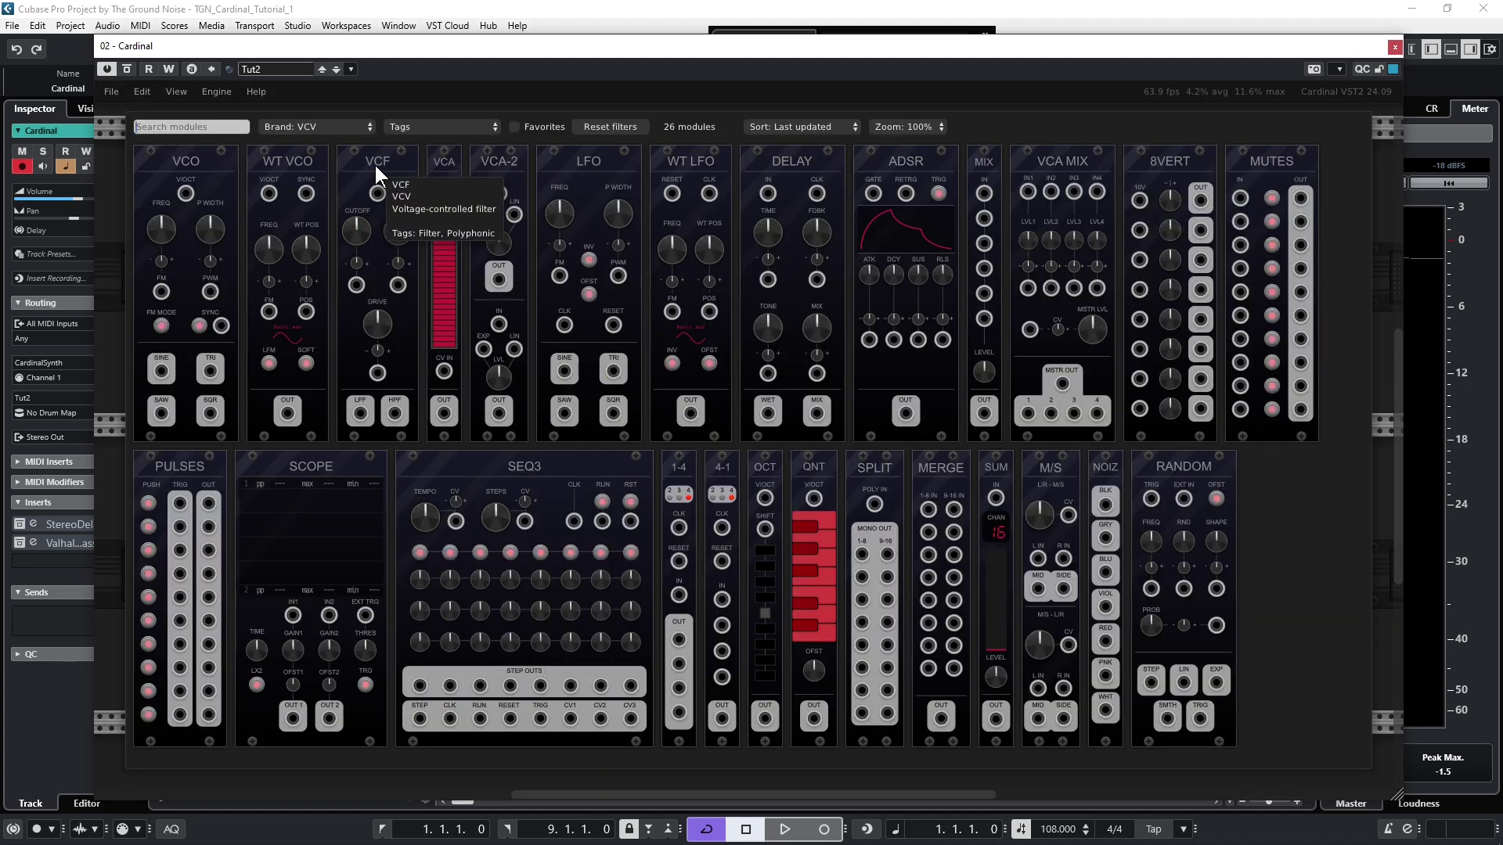
{"action": "left_click", "coordinate": [378, 165]}
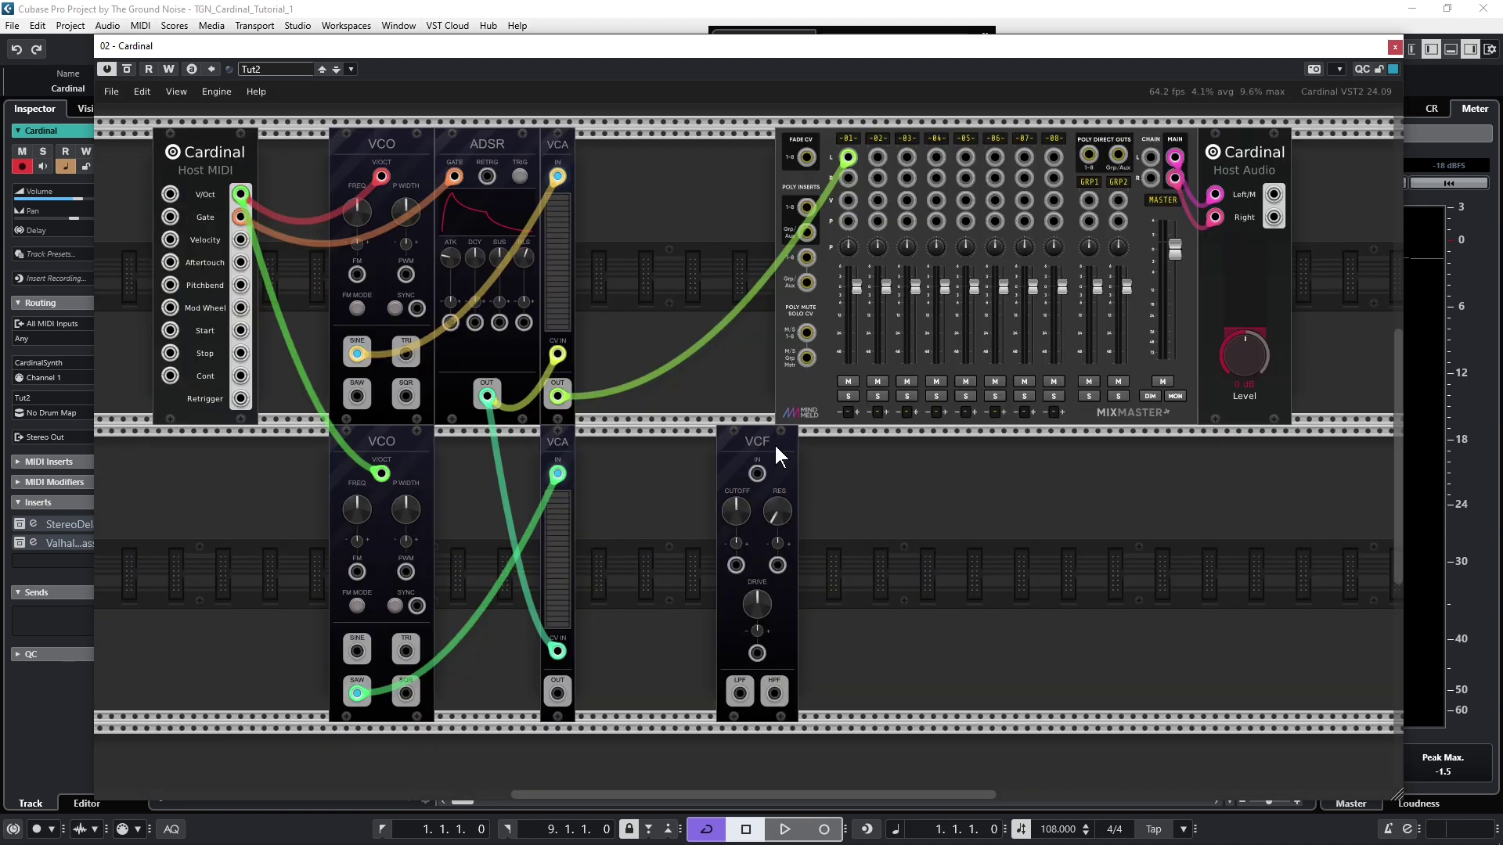
{"action": "left_click_drag", "start_coordinate": [774, 442], "coordinate": [742, 446]}
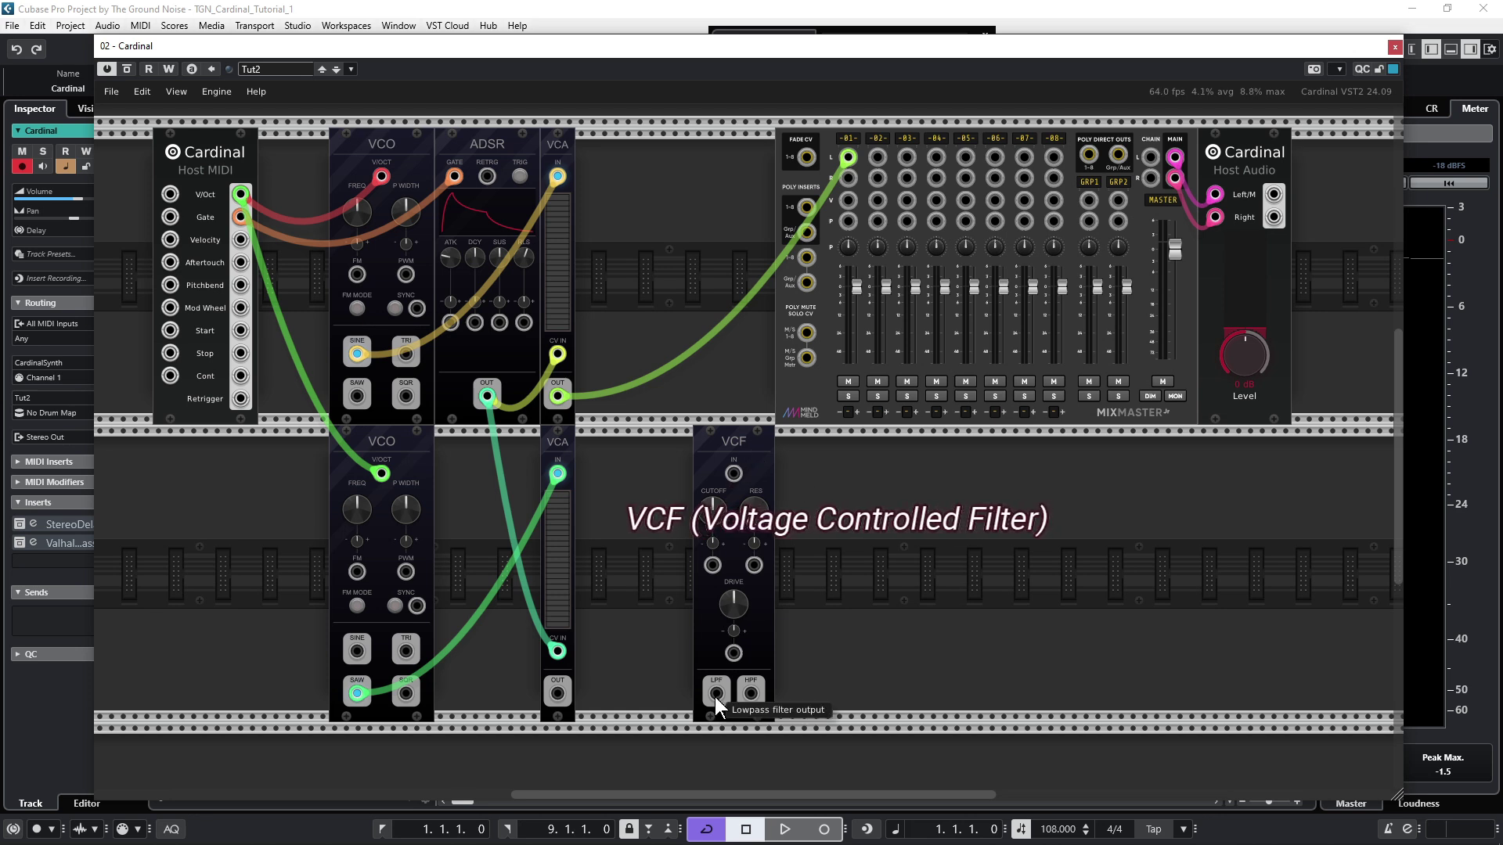
{"action": "mouse_move", "coordinate": [714, 696]}
{"action": "left_mouse_down"}
{"action": "mouse_move", "coordinate": [893, 296]}
{"action": "mouse_move", "coordinate": [878, 159]}
{"action": "left_mouse_up"}
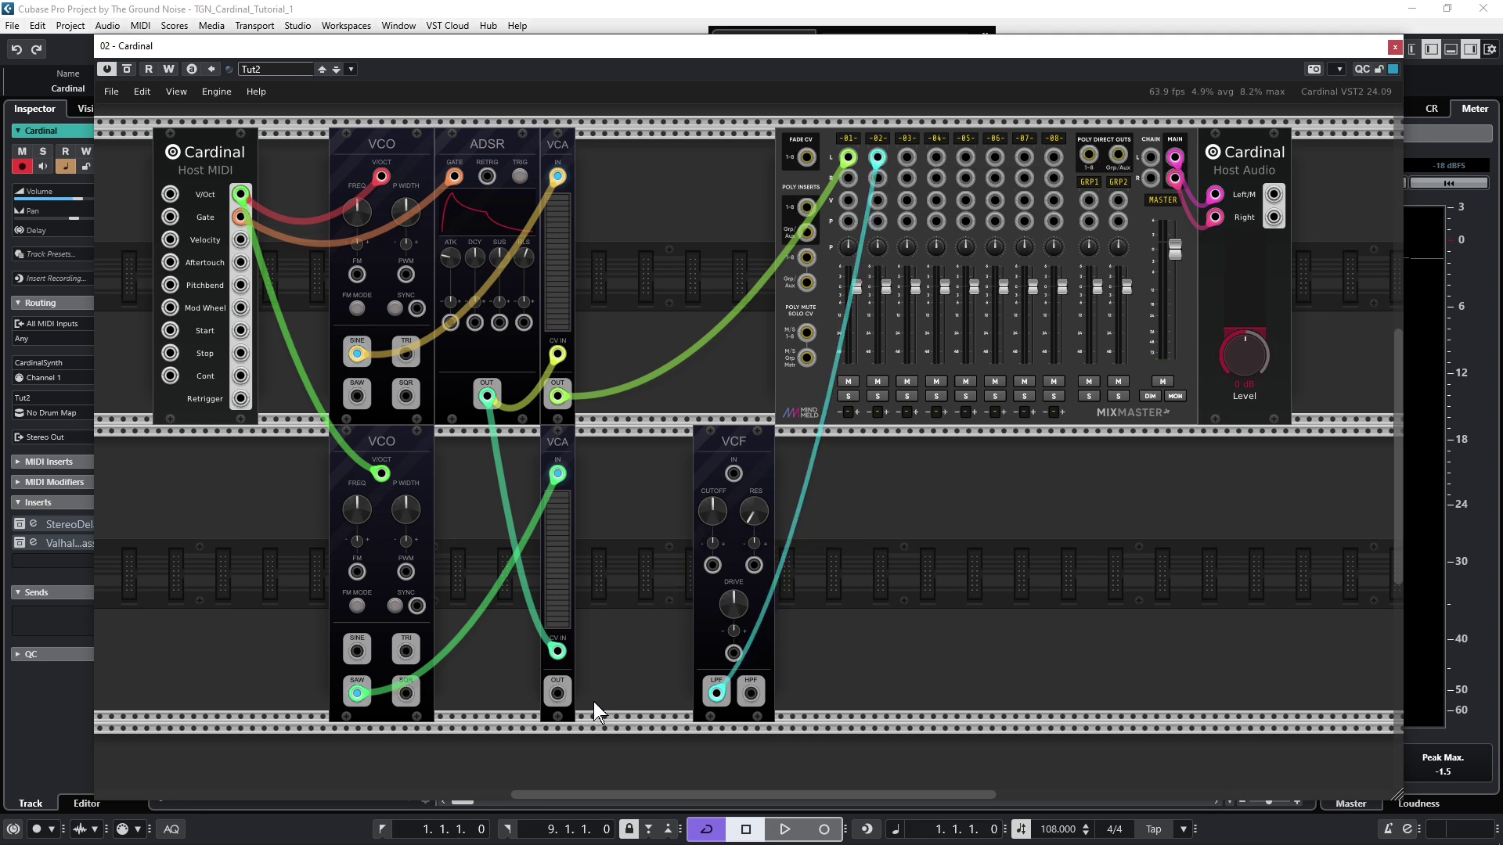
{"action": "mouse_move", "coordinate": [558, 695]}
{"action": "left_mouse_down"}
{"action": "mouse_move", "coordinate": [618, 646]}
{"action": "mouse_move", "coordinate": [736, 474]}
{"action": "left_mouse_up"}
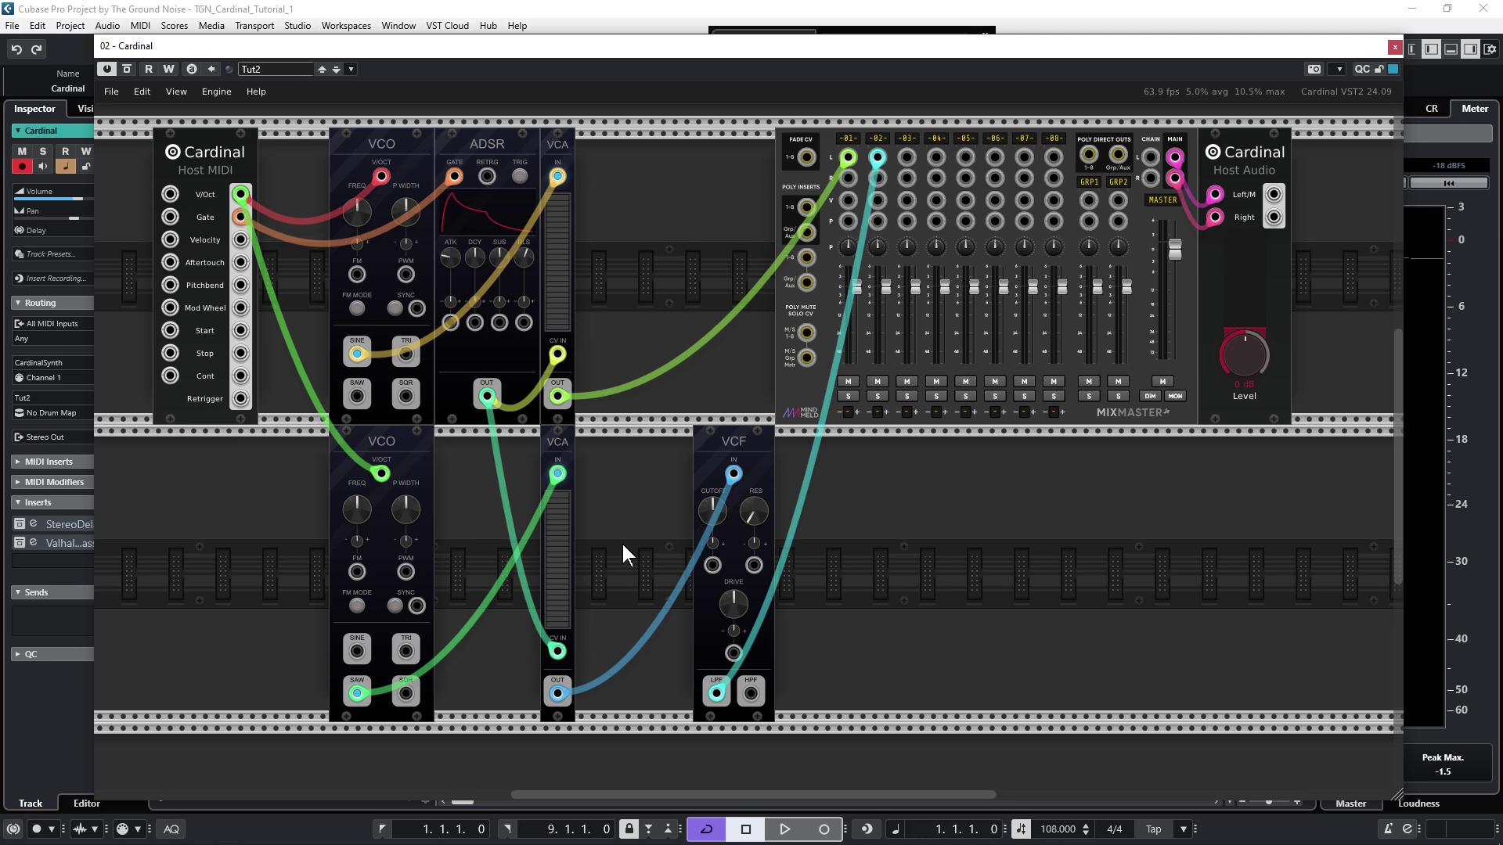
- Add an LFO, turn off OFST for bipolar output, and cable SINE to the VCF cutoff CV
{"action": "right_click", "coordinate": [621, 541]}
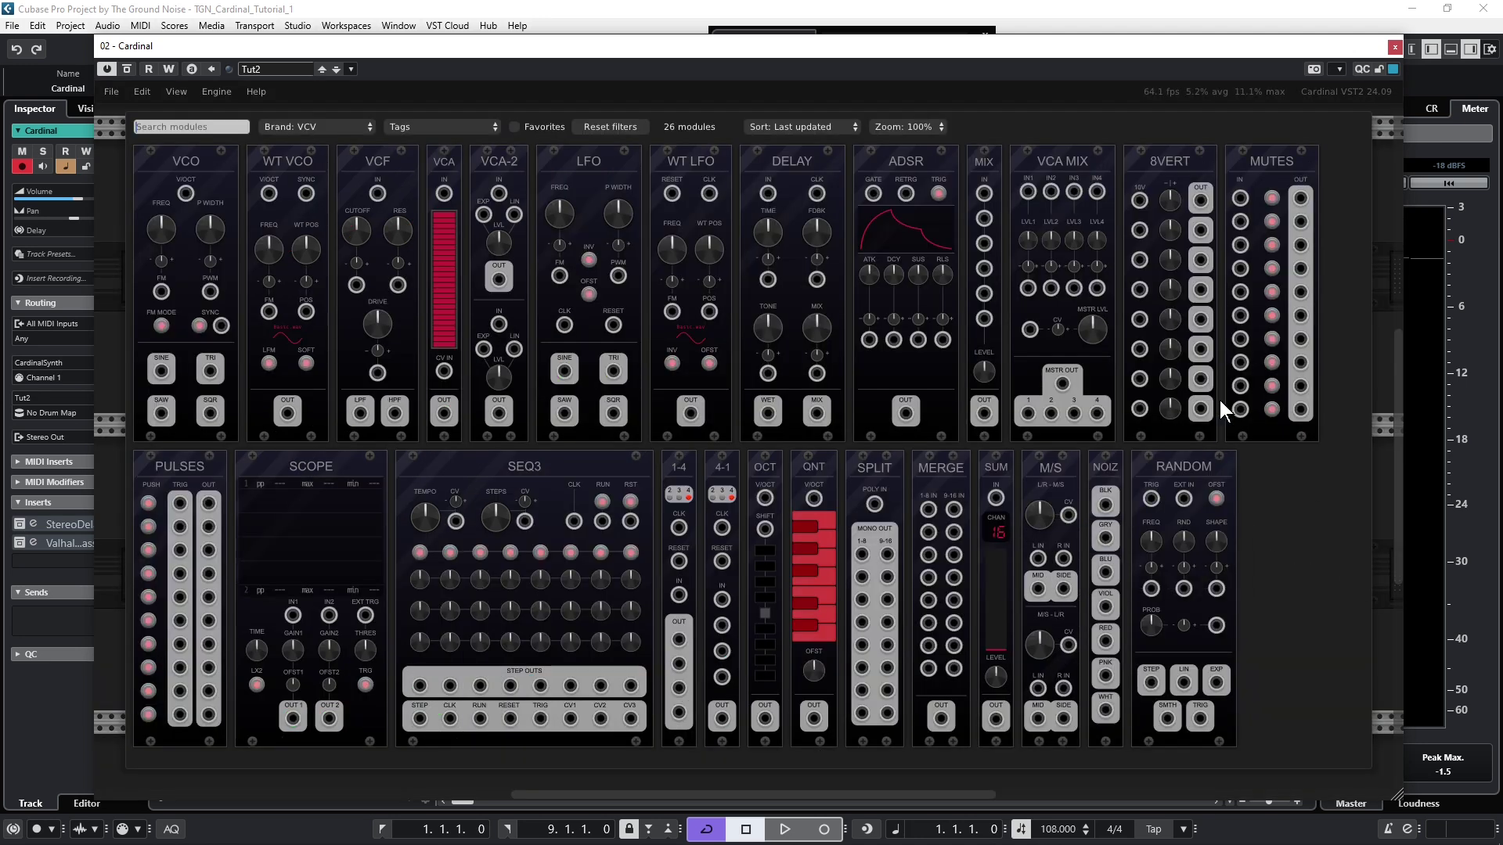
{"action": "left_click", "coordinate": [586, 165]}
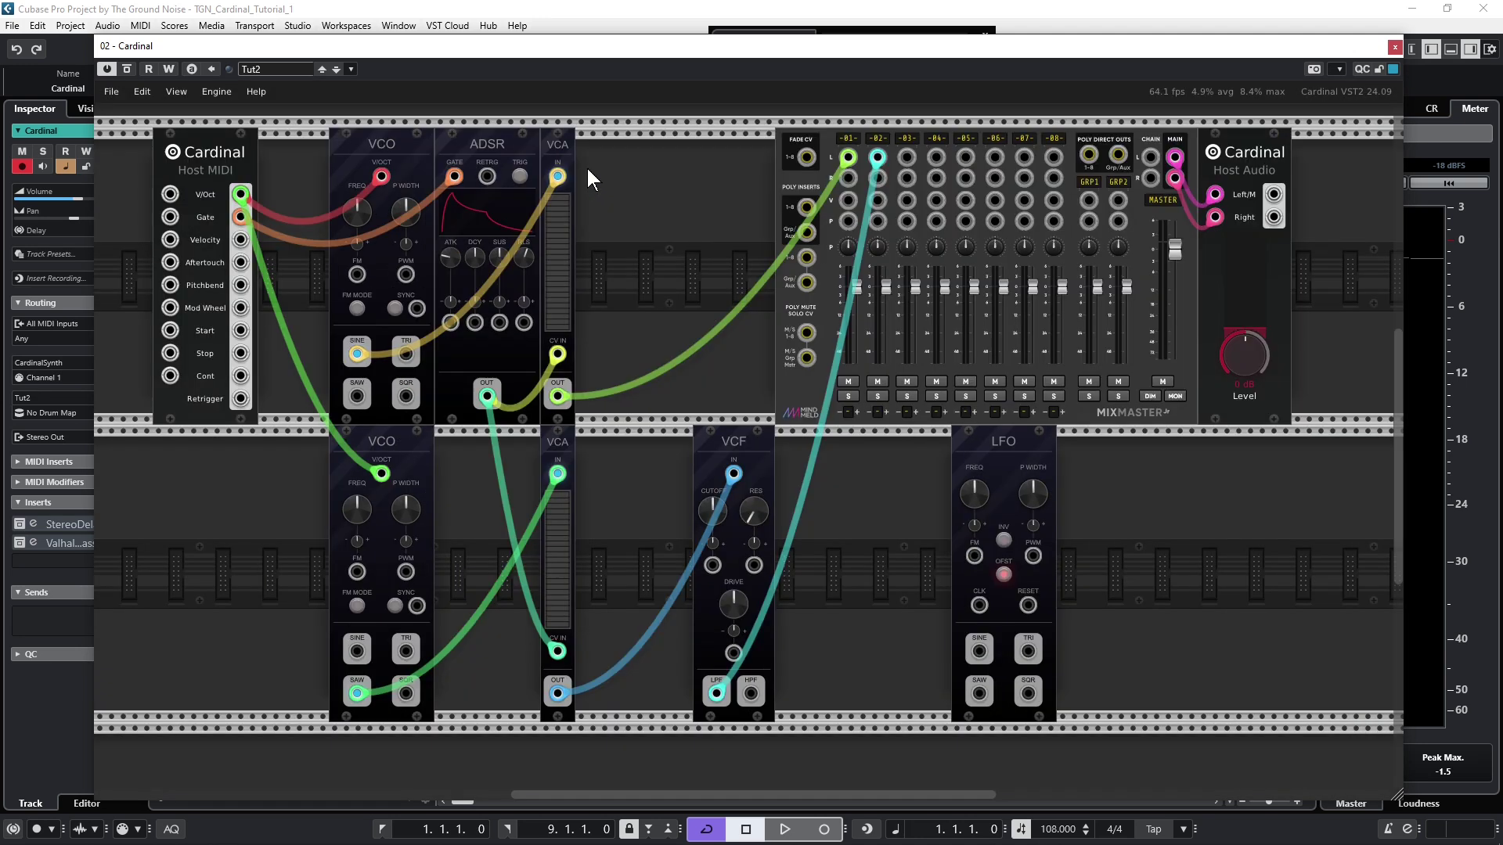
{"action": "left_click", "coordinate": [1005, 577]}
{"action": "mouse_move", "coordinate": [980, 652]}
{"action": "left_mouse_down"}
{"action": "mouse_move", "coordinate": [713, 564]}
{"action": "mouse_move", "coordinate": [768, 437]}
{"action": "left_mouse_up"}
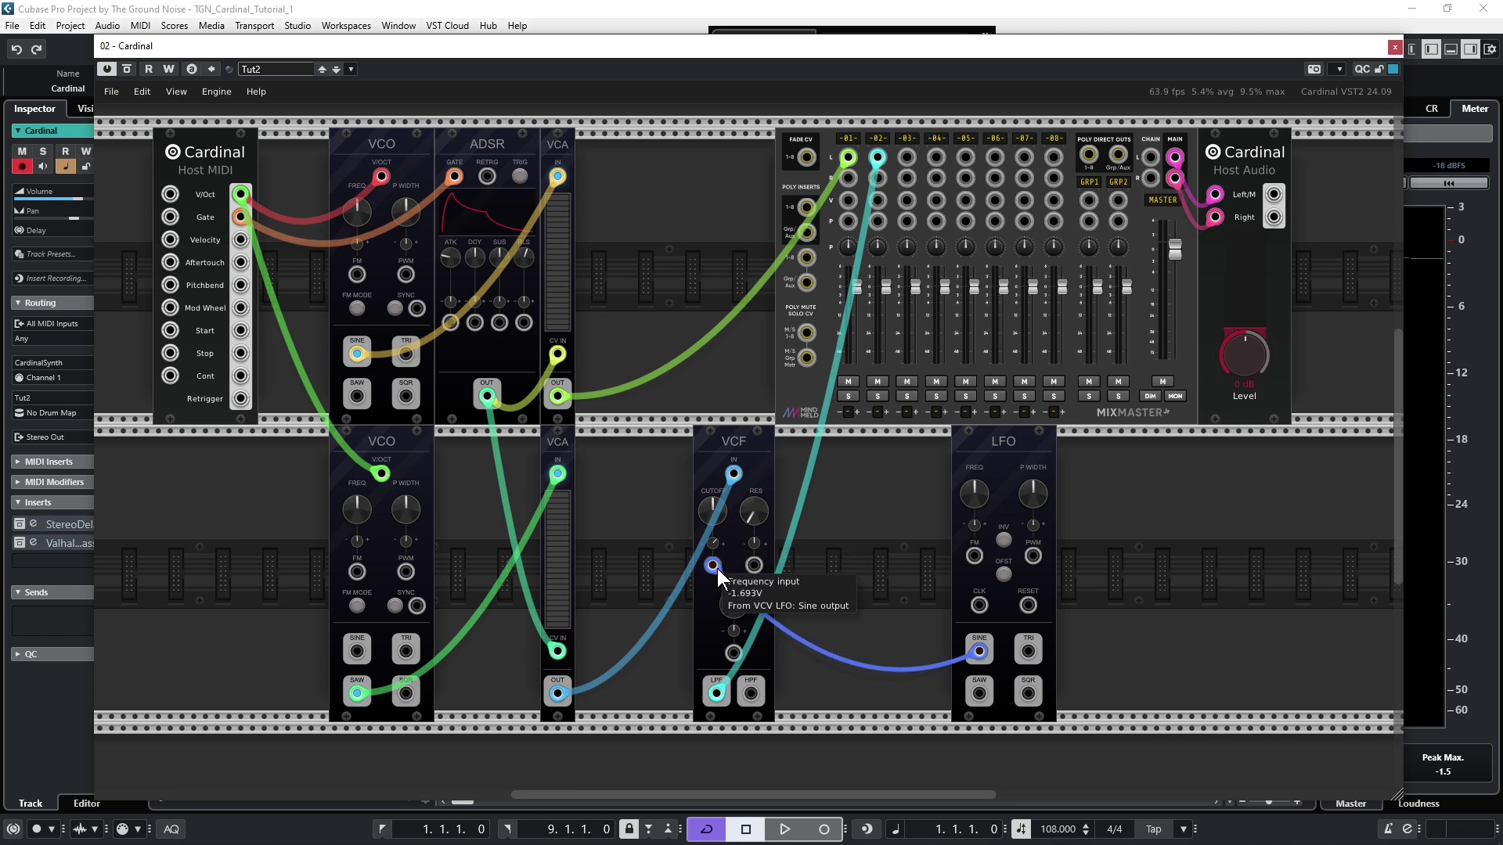
{"action": "mouse_move", "coordinate": [973, 493]}
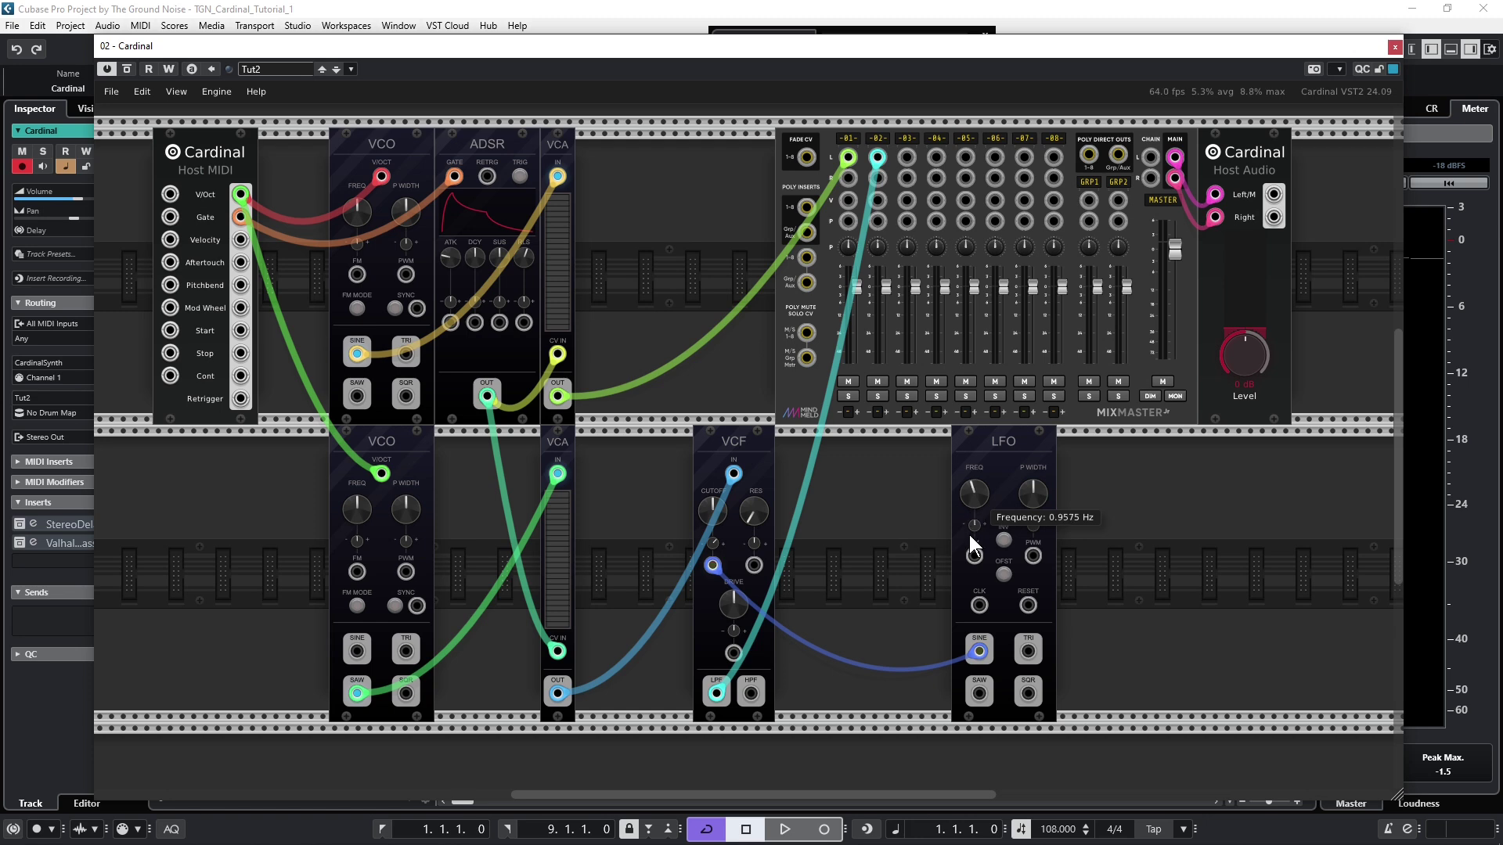
- Start playback, mute and unmute mixer channel 2, then adjust VCF cutoff and LFO rate
{"action": "key", "text": "space"}
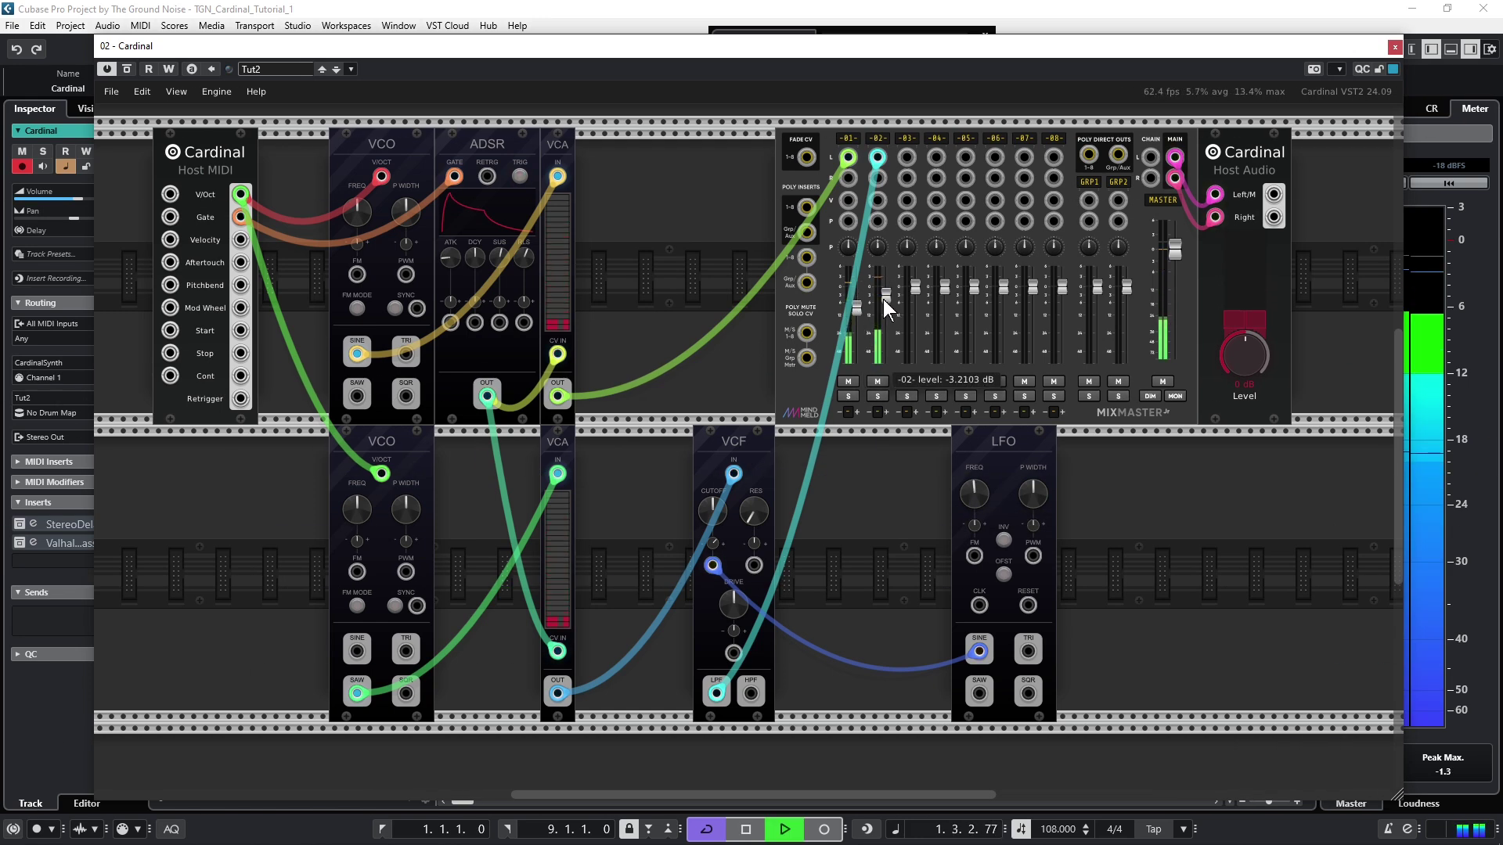
{"action": "left_click", "coordinate": [880, 386]}
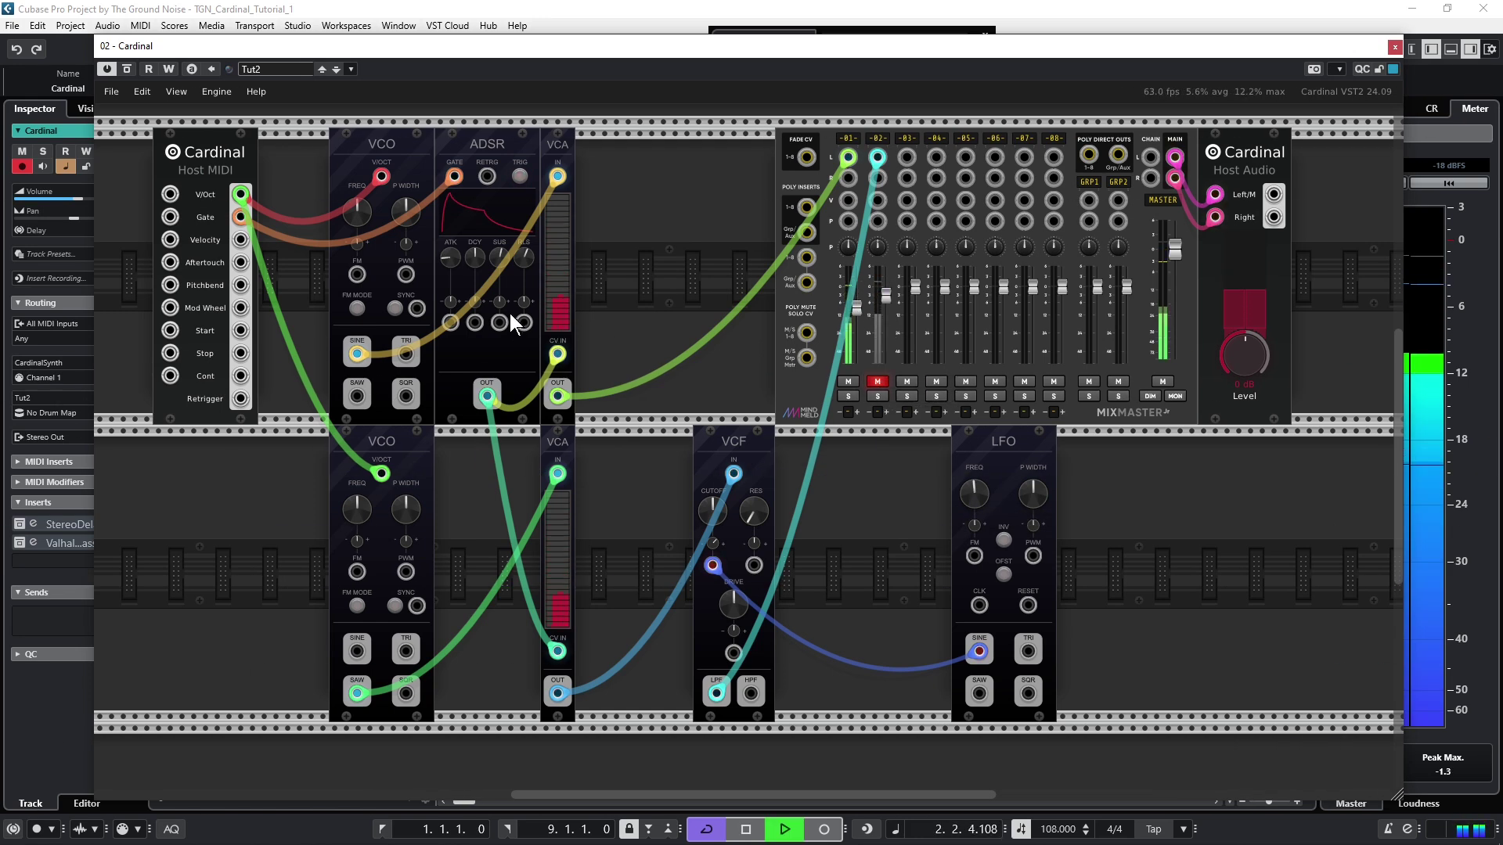
{"action": "left_click", "coordinate": [876, 383]}
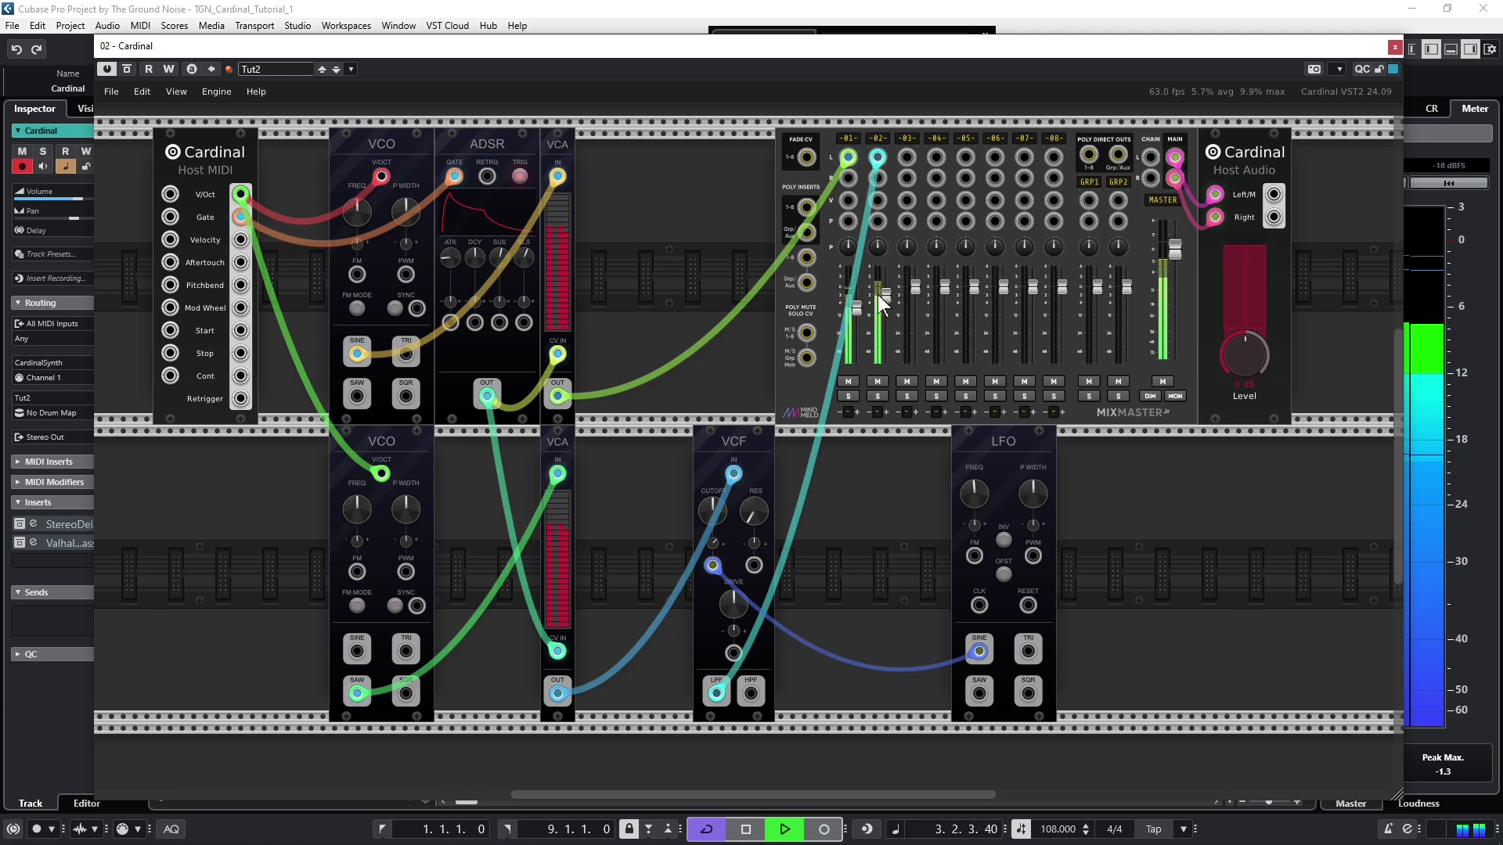
{"action": "left_click_drag", "start_coordinate": [712, 504], "coordinate": [738, 453]}
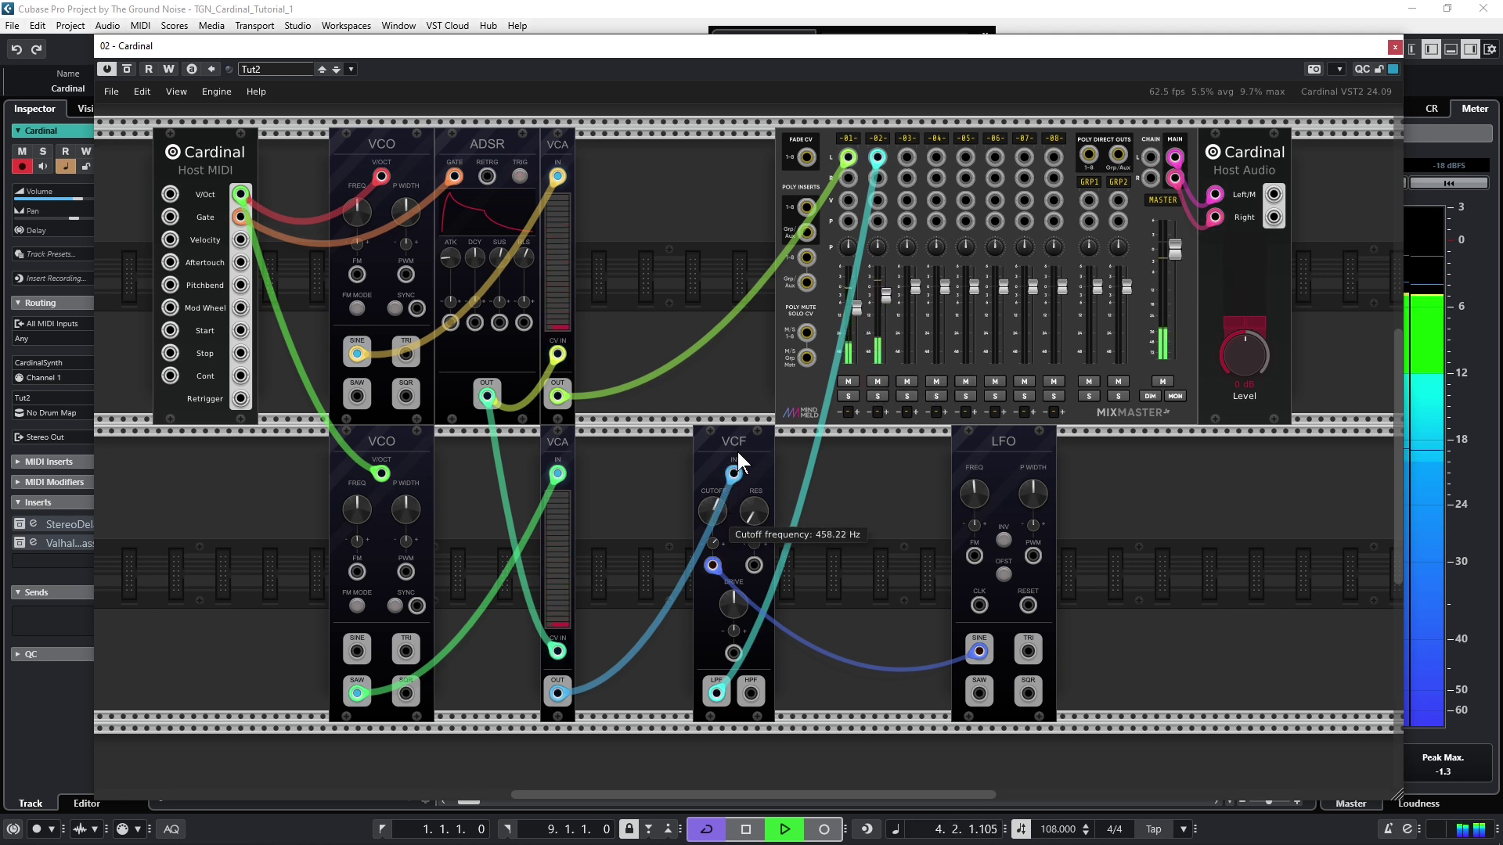
{"action": "mouse_move", "coordinate": [979, 494]}
{"action": "left_mouse_down"}
{"action": "mouse_move", "coordinate": [1000, 443]}
{"action": "mouse_move", "coordinate": [1006, 453]}
{"action": "left_mouse_up"}
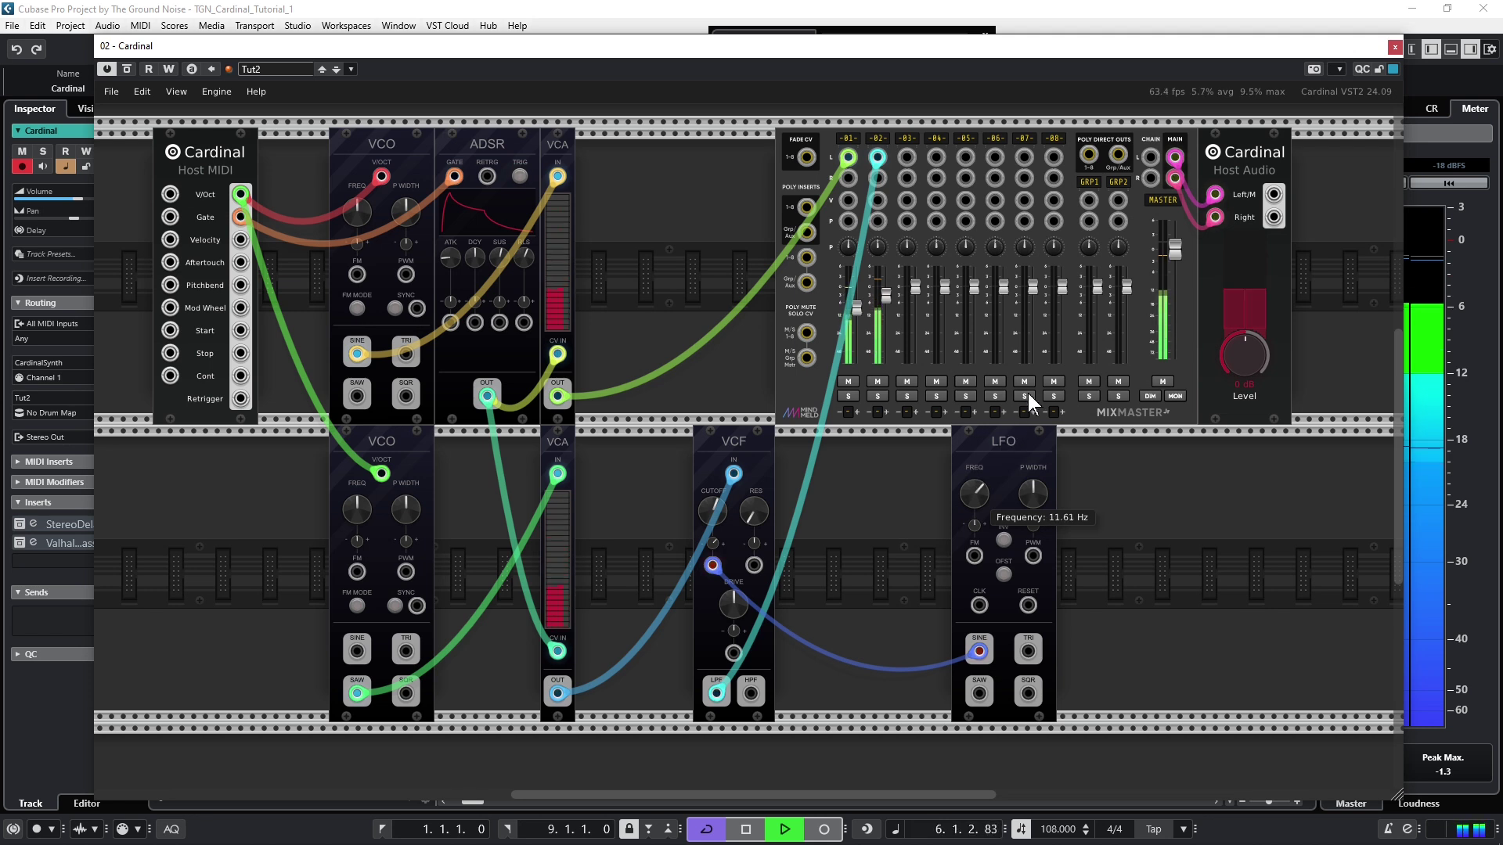
- Raise the VCF resonance and fine-tune the LFO rate to around 2 Hz
{"action": "left_click_drag", "start_coordinate": [753, 514], "coordinate": [798, 418]}
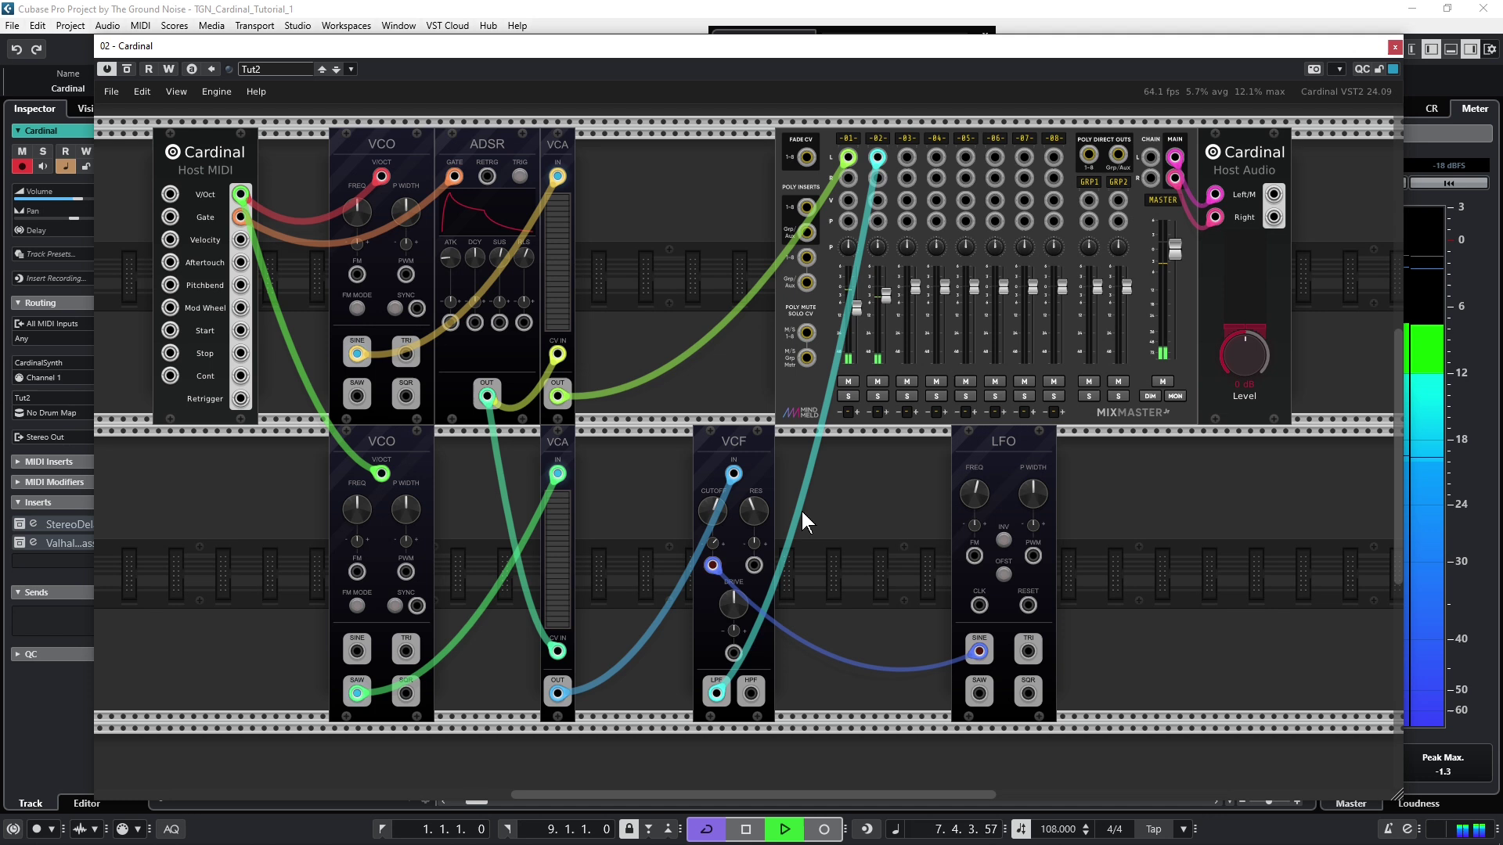
{"action": "mouse_move", "coordinate": [753, 511]}
{"action": "left_mouse_down"}
{"action": "mouse_move", "coordinate": [780, 433]}
{"action": "mouse_move", "coordinate": [785, 456]}
{"action": "left_mouse_up"}
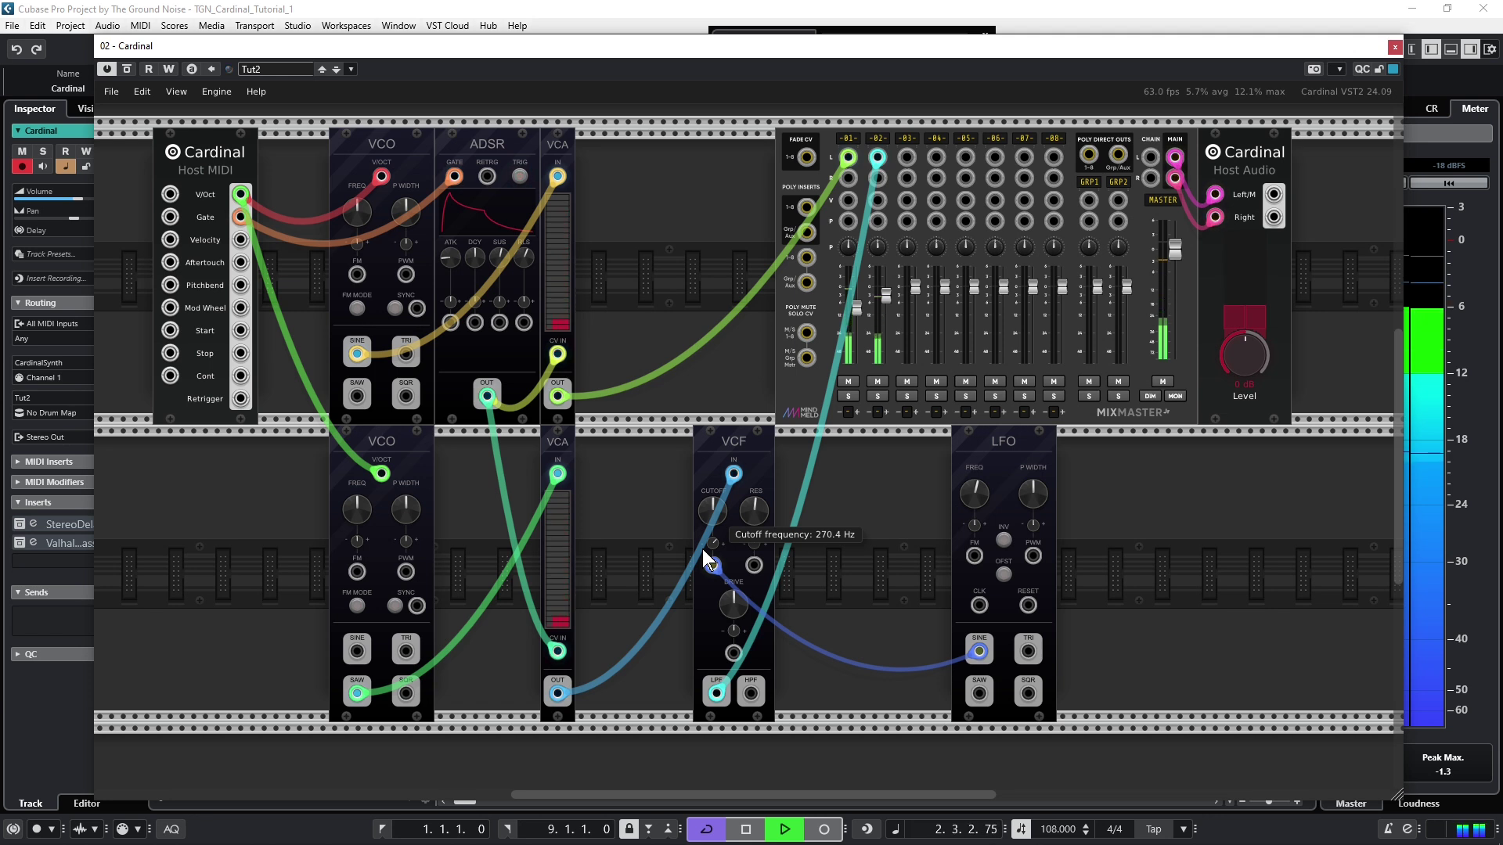
{"action": "mouse_move", "coordinate": [973, 493]}
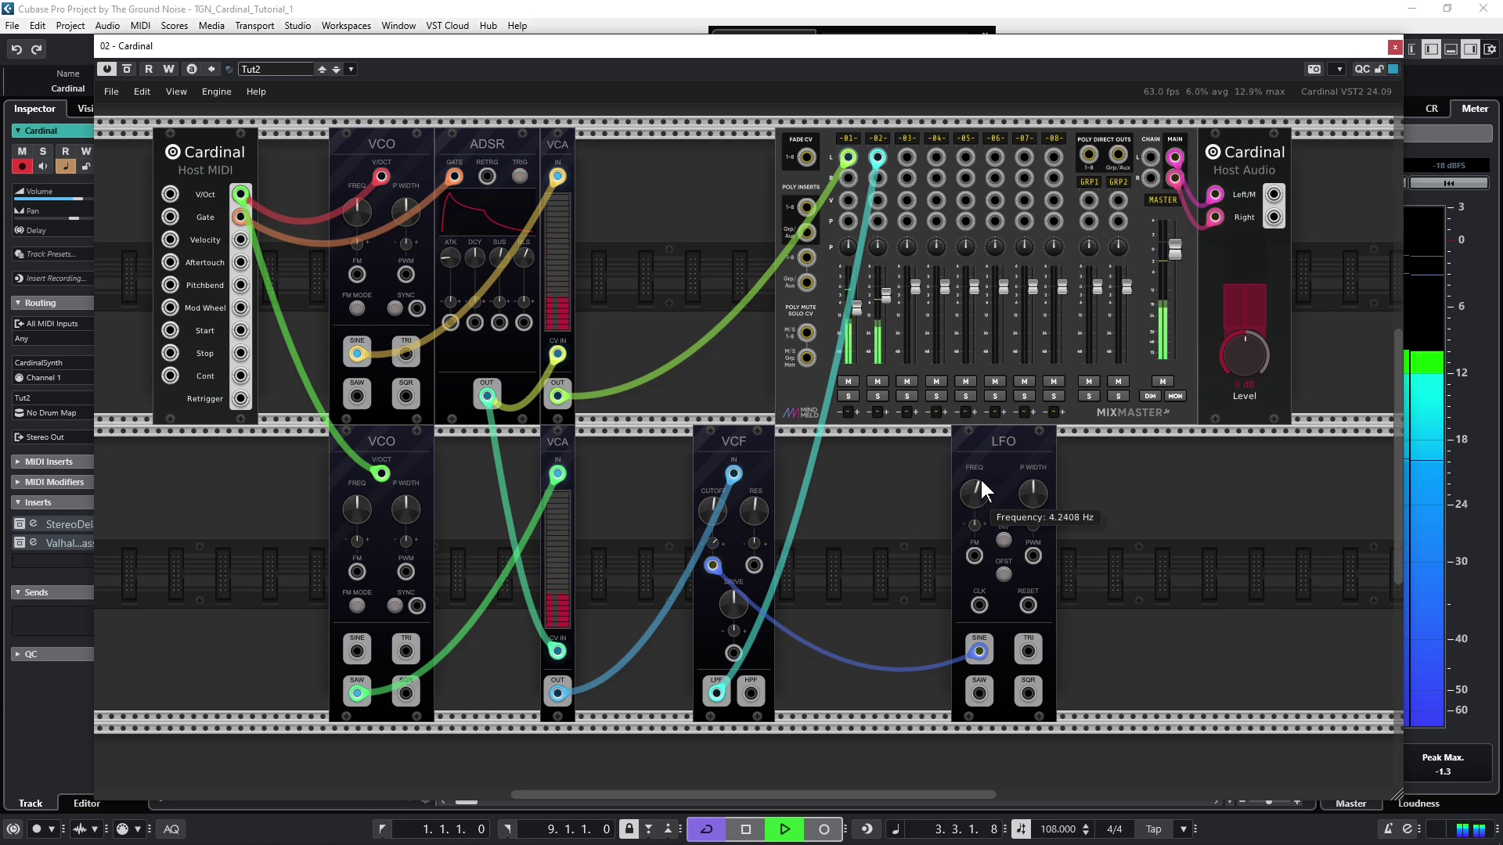
{"action": "left_click_drag", "start_coordinate": [979, 488], "coordinate": [1004, 432]}
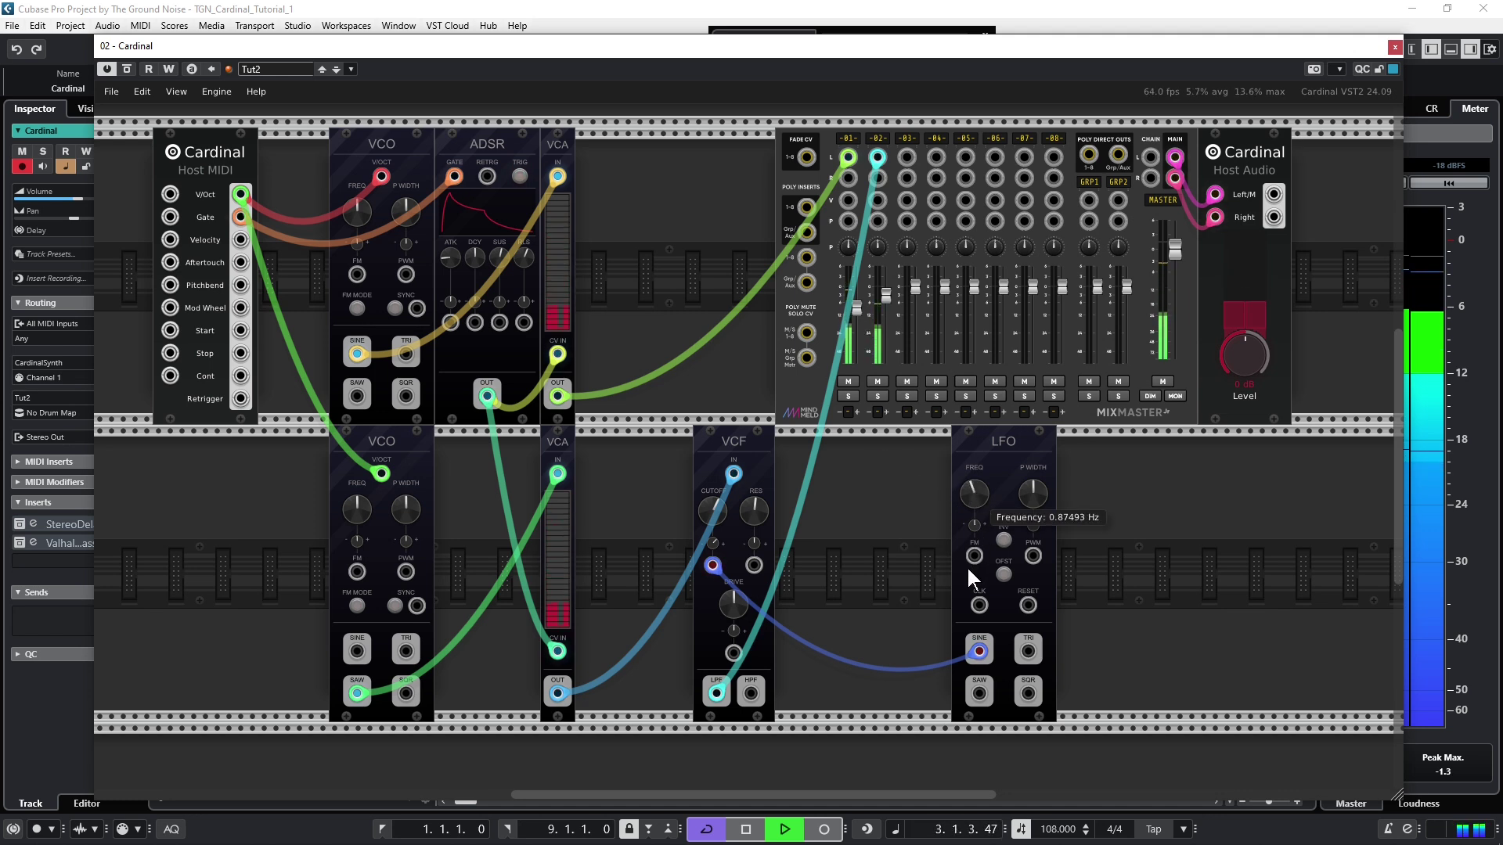
{"action": "left_click_drag", "start_coordinate": [967, 566], "coordinate": [976, 542]}
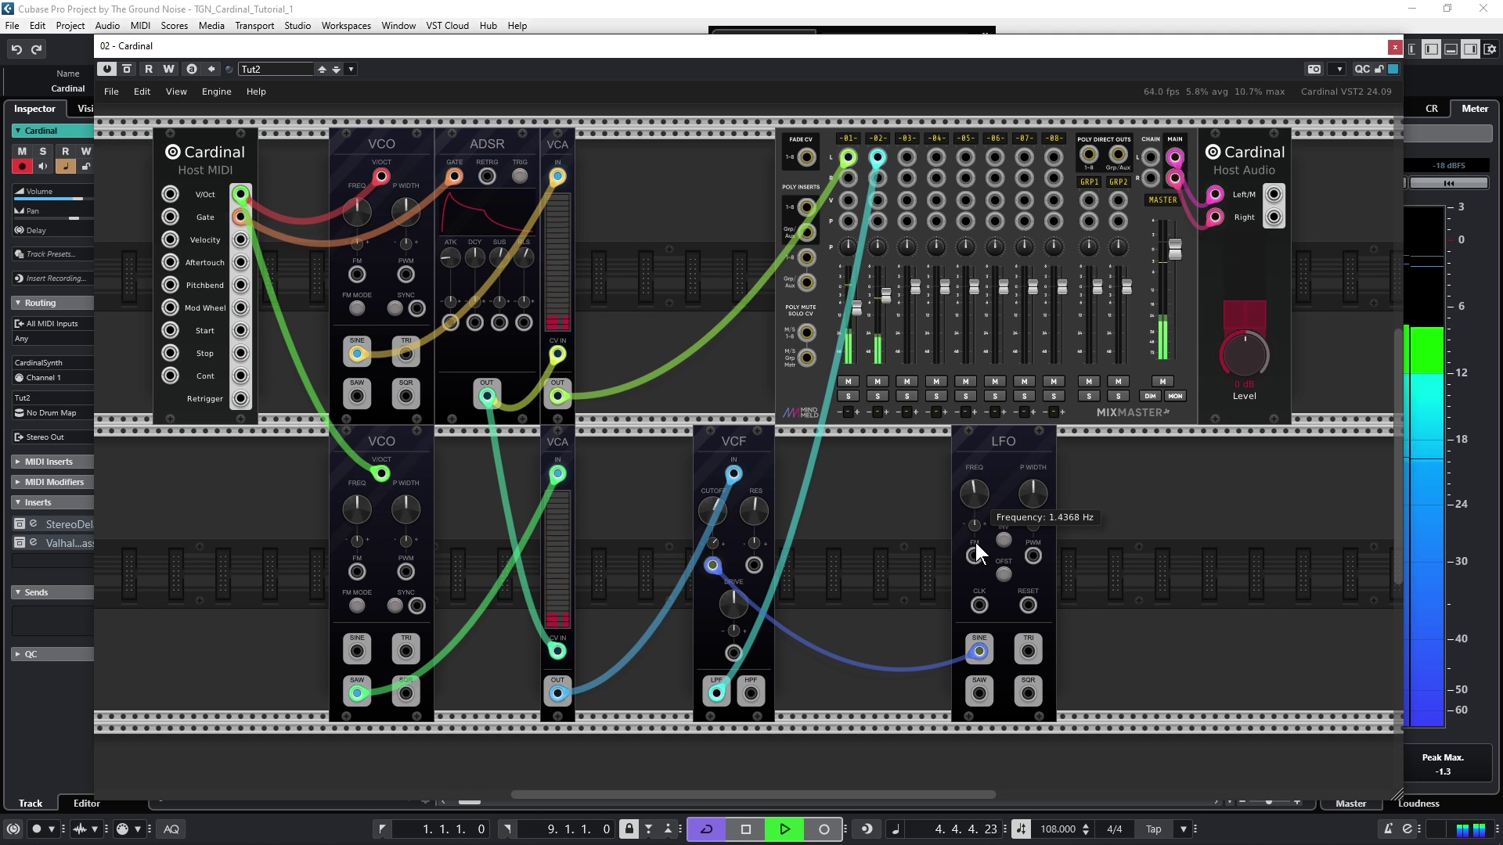
{"action": "mouse_move", "coordinate": [968, 484]}
{"action": "left_mouse_down"}
{"action": "mouse_move", "coordinate": [966, 372]}
{"action": "mouse_move", "coordinate": [946, 464]}
{"action": "left_mouse_up"}
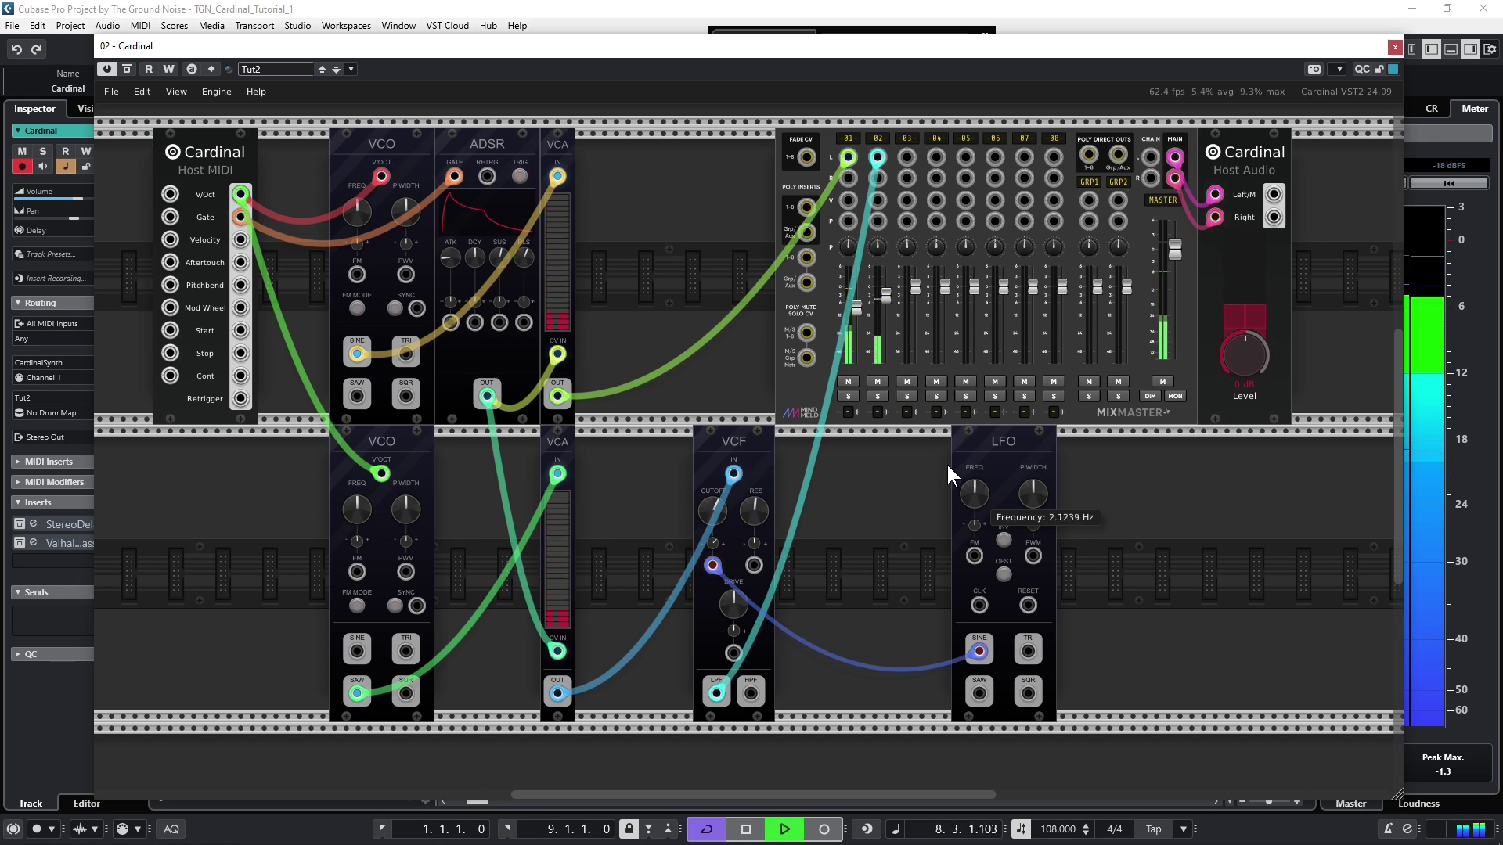